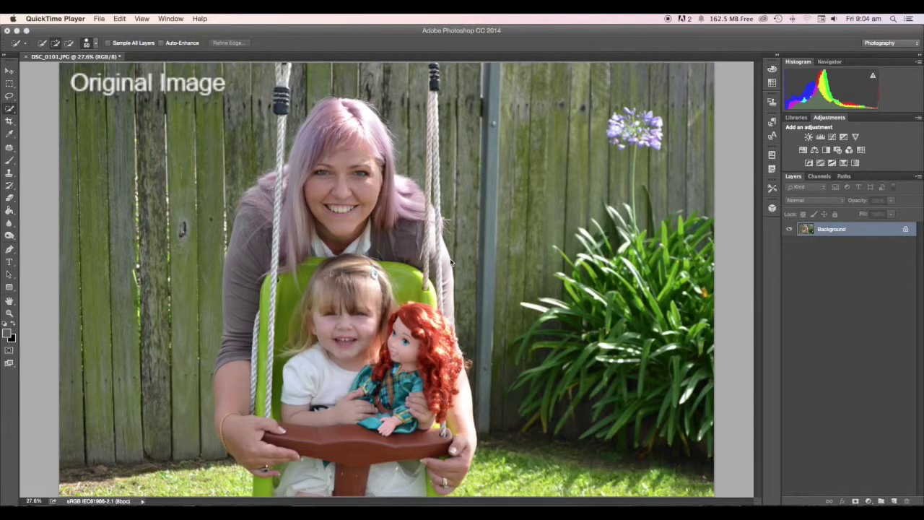
- Bring Photoshop forward and duplicate the backyard photo's Background layer as Layer 1
click(830, 272)
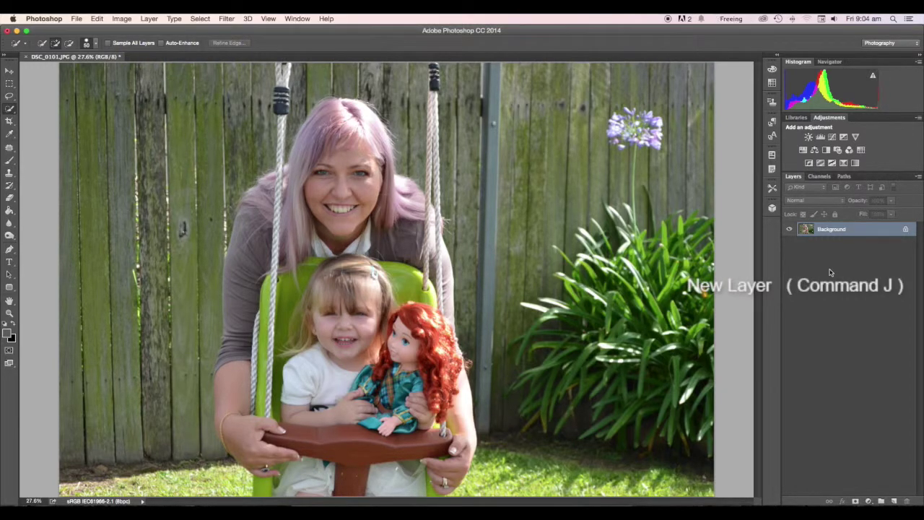
key(super+j)
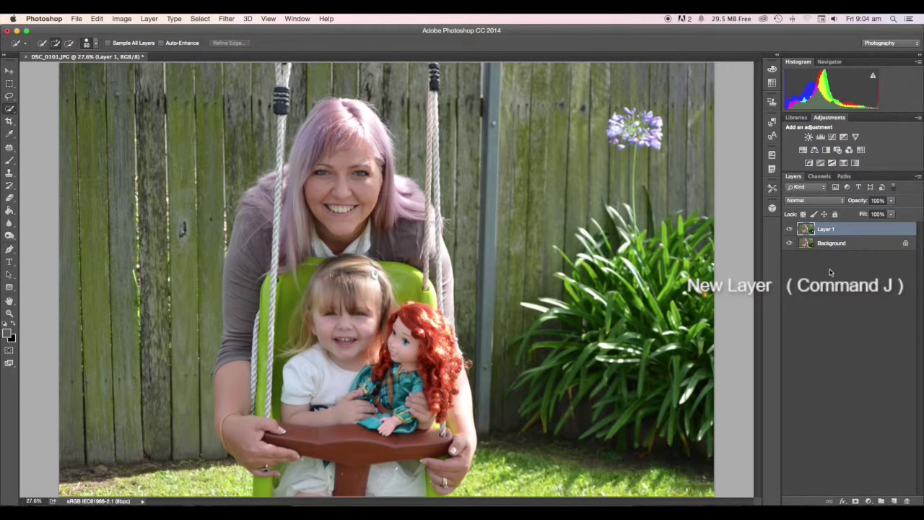
key(w)
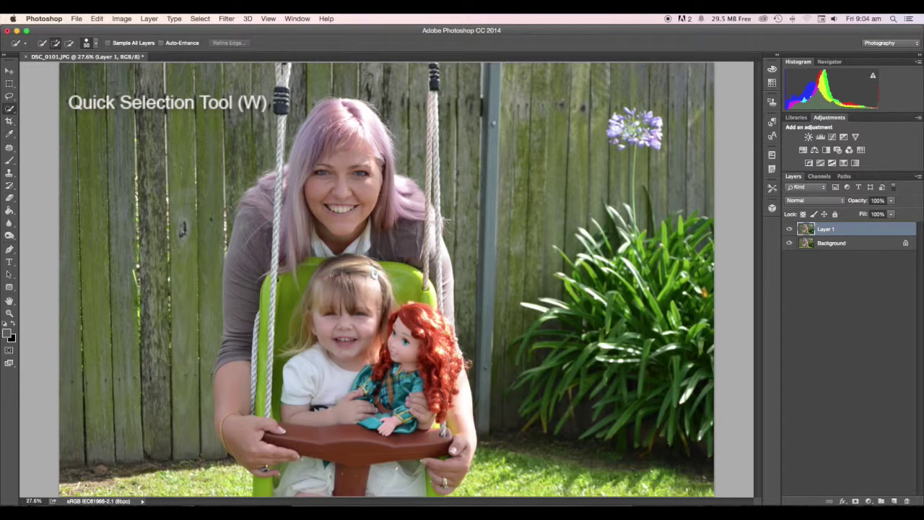
- Quick-select the woman, child, doll and swing, excluding the fence strip, and copy them to Layer 2
mouse_move(328, 156)
mouse_down()
mouse_move(244, 440)
mouse_move(370, 191)
mouse_move(439, 260)
mouse_move(444, 453)
mouse_up()
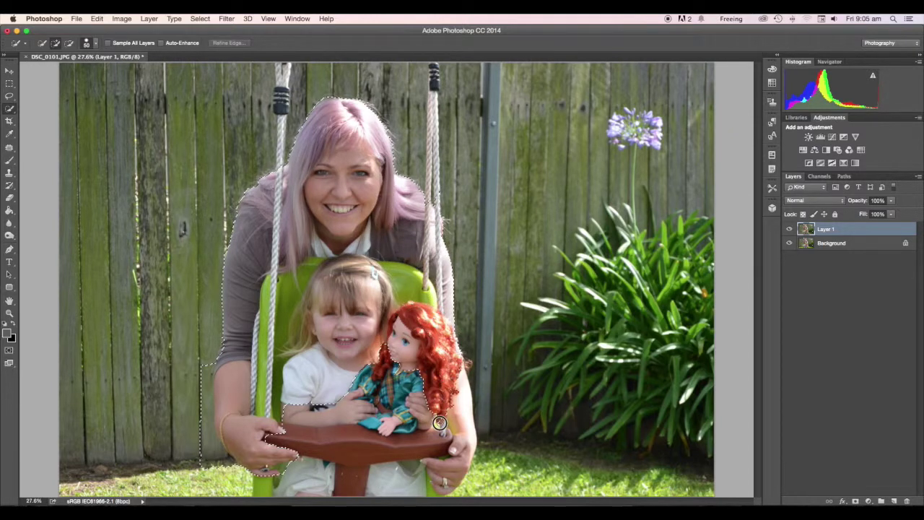
drag(444, 454, 449, 448)
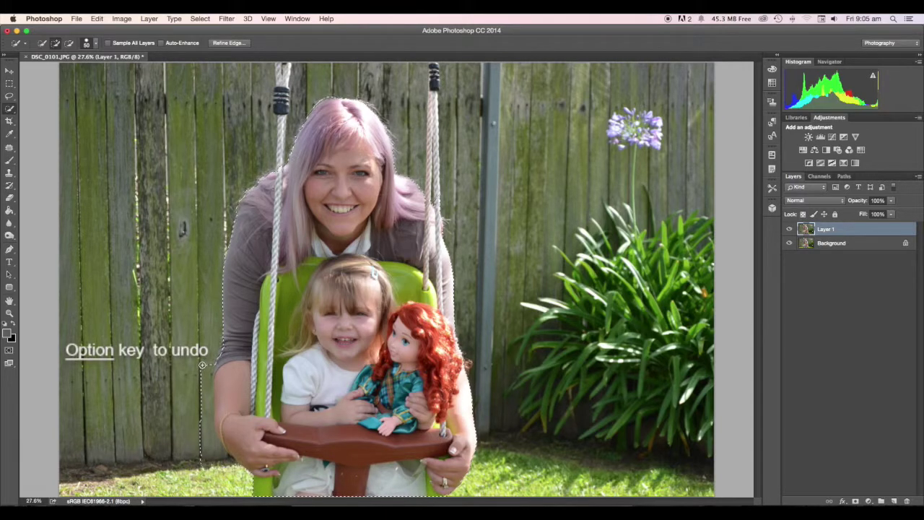
drag(202, 365, 206, 460)
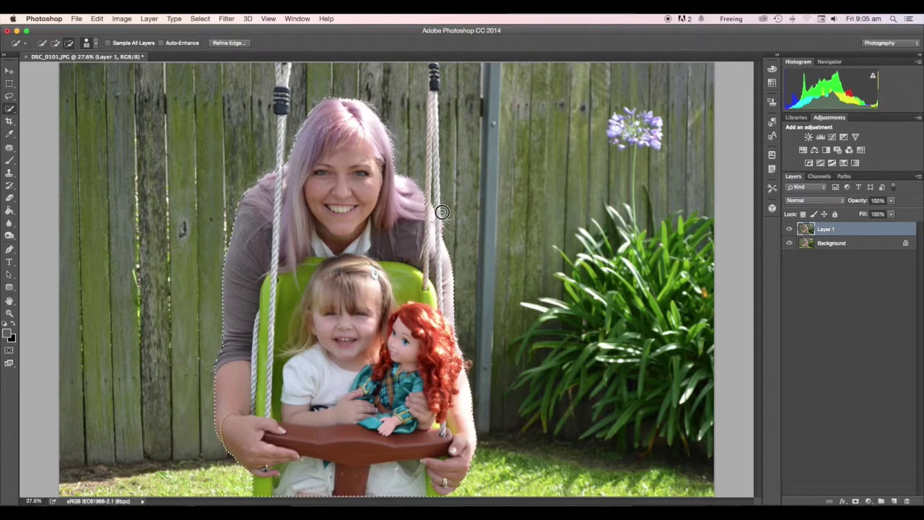
key(alt)
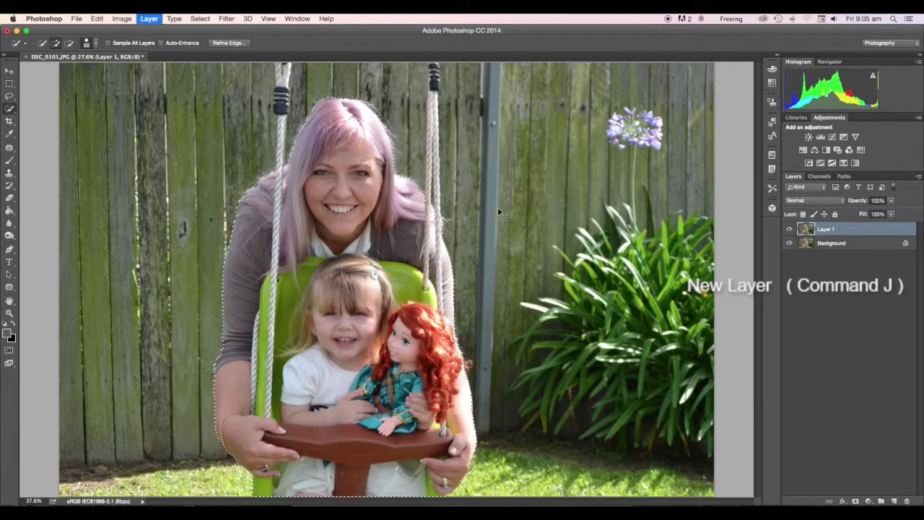
key(super+j)
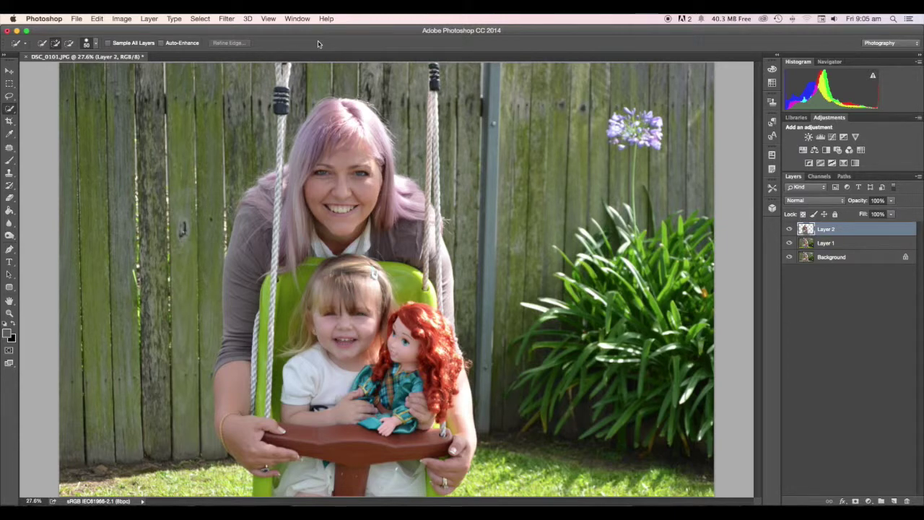
- Apply the Camera Raw Filter to Layer 2 with Highlights -100 and Clarity 20
click(228, 19)
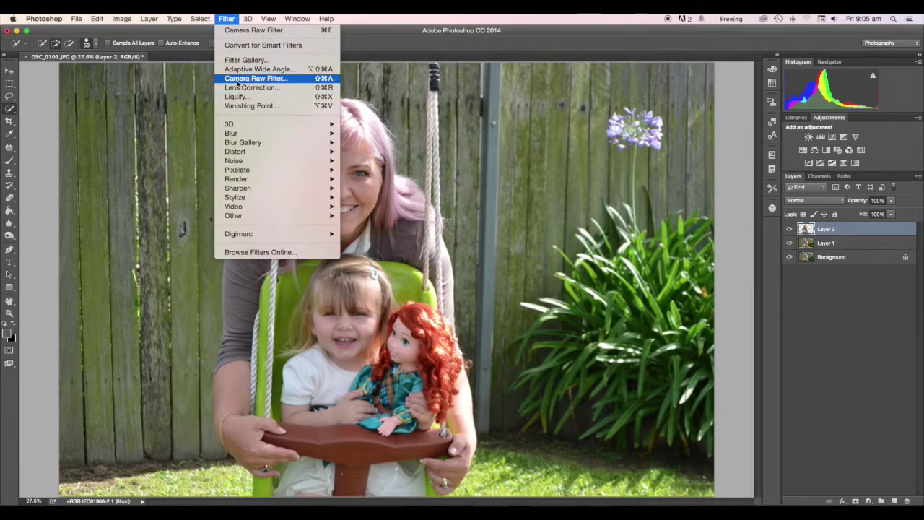
click(239, 78)
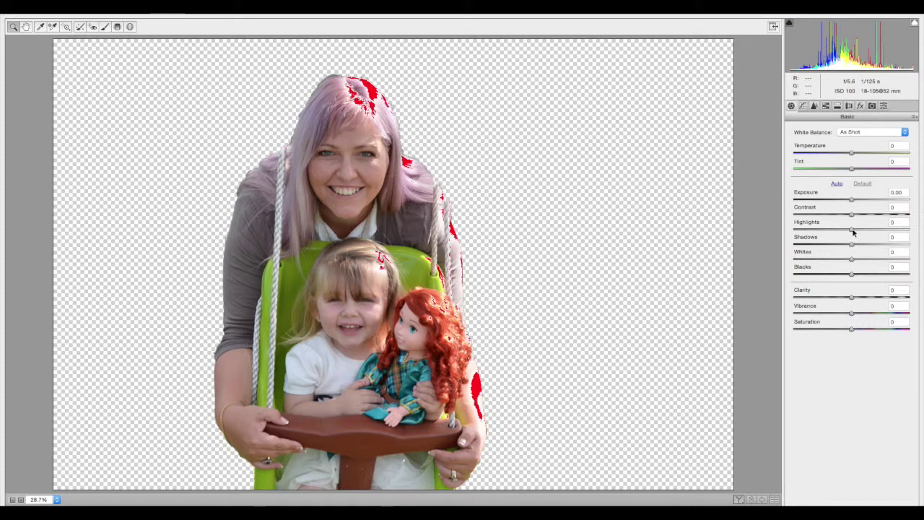
drag(852, 229, 792, 229)
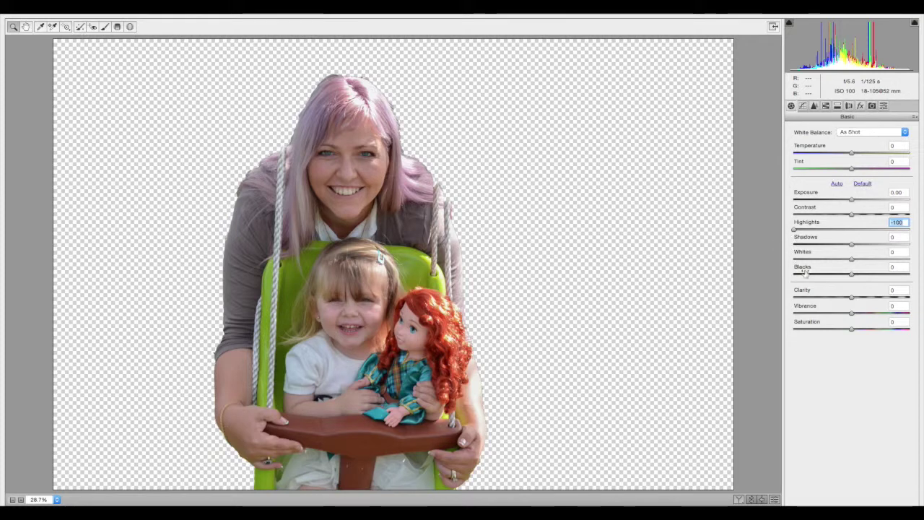
click(893, 290)
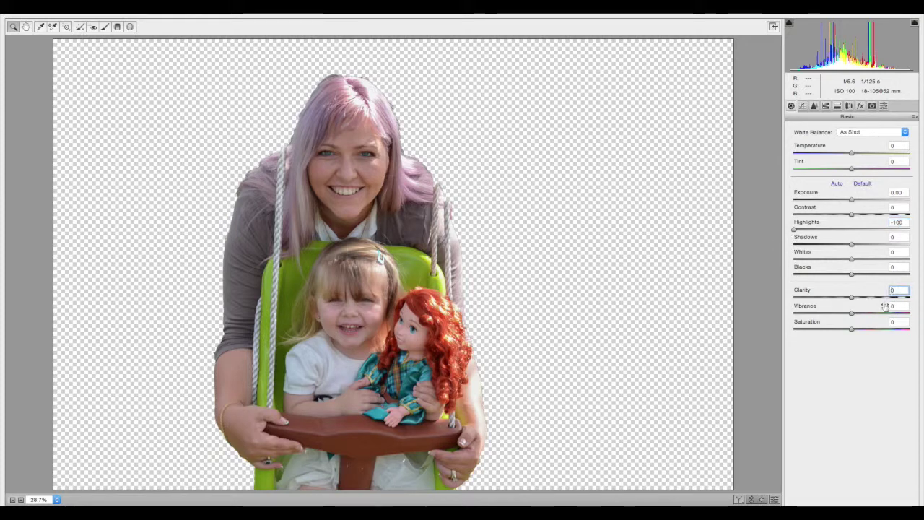
text(20)
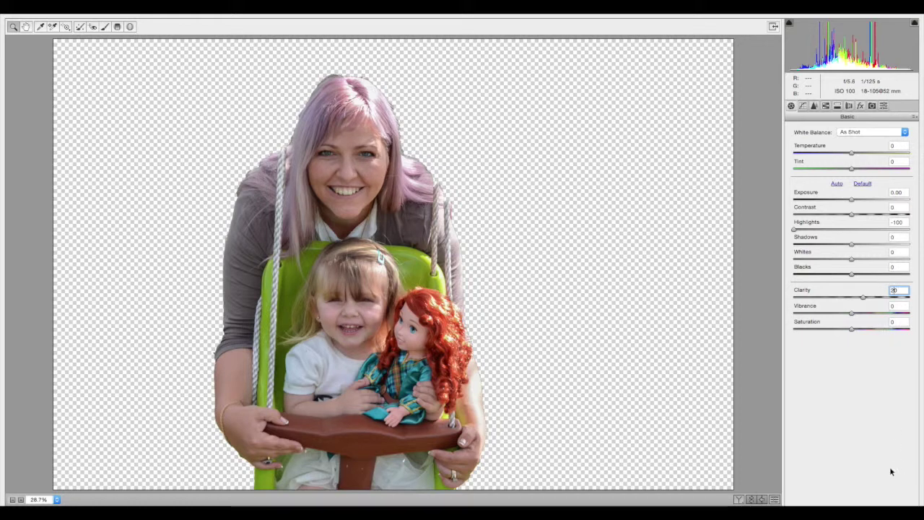
key(Return)
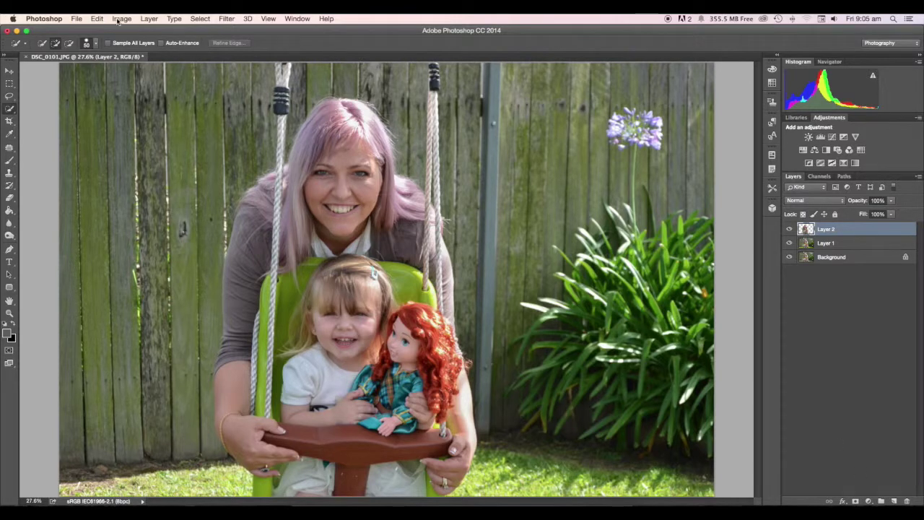
- Apply Match Color to the subjects with Luminance 200 and Color Intensity 140
click(118, 19)
mouse_move(137, 44)
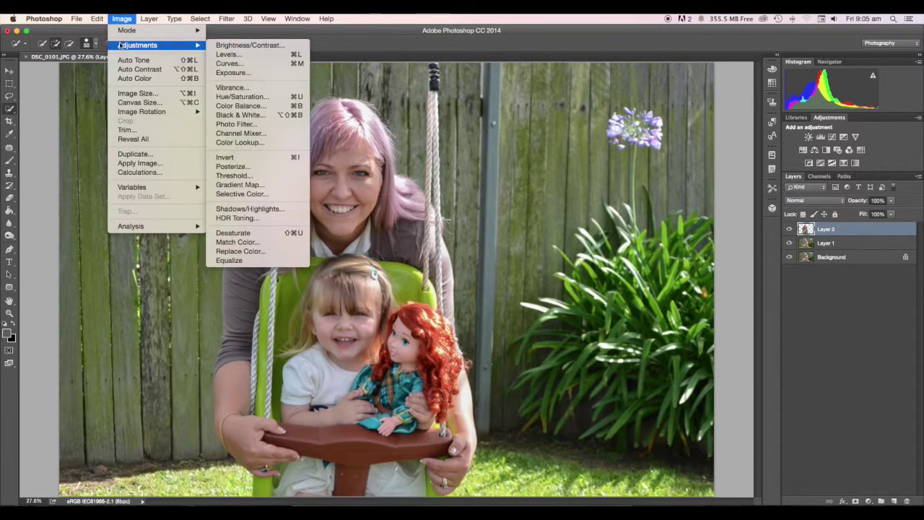
click(259, 242)
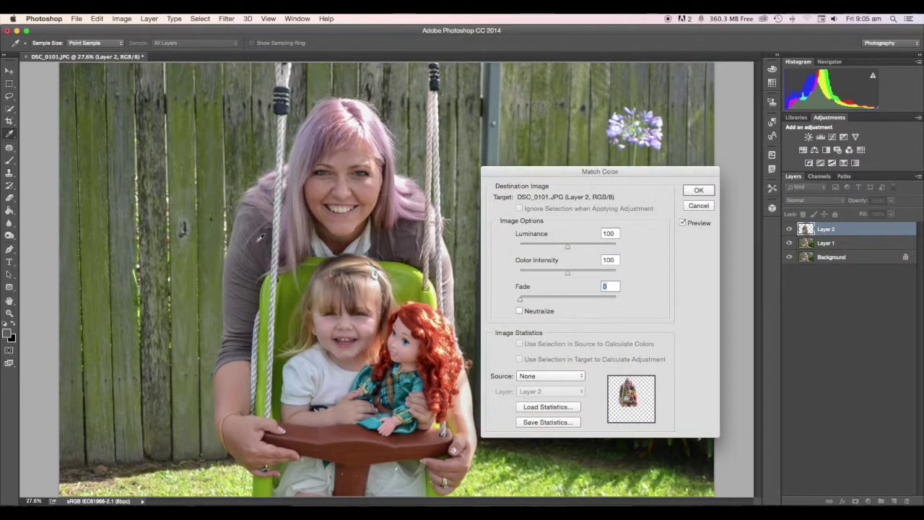
drag(568, 247, 614, 244)
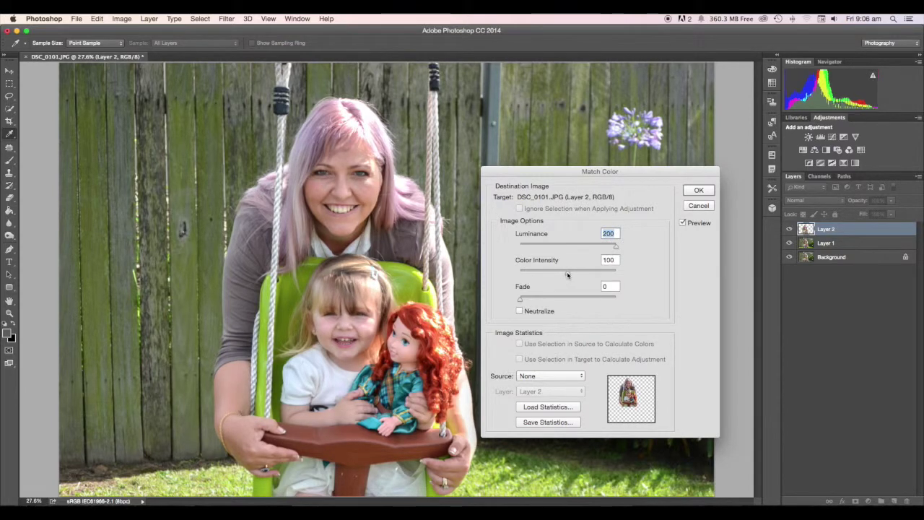
drag(568, 275, 592, 274)
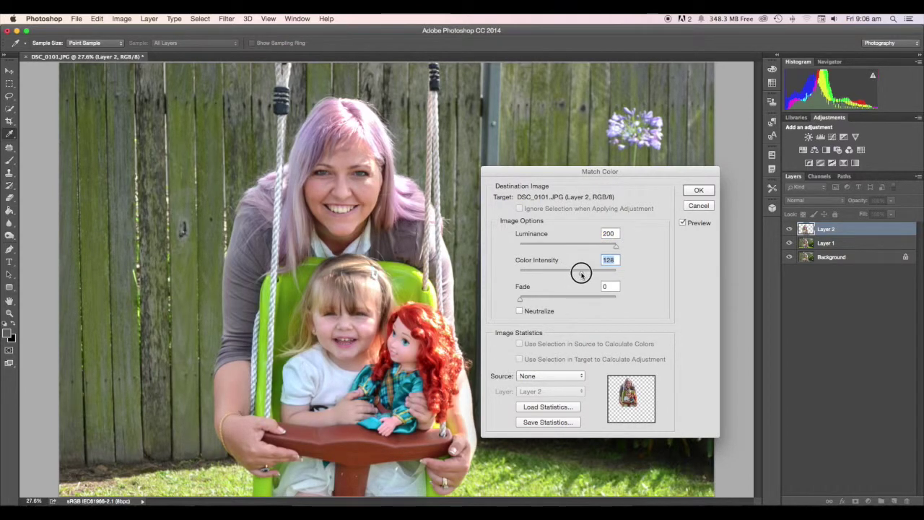
drag(592, 273, 587, 276)
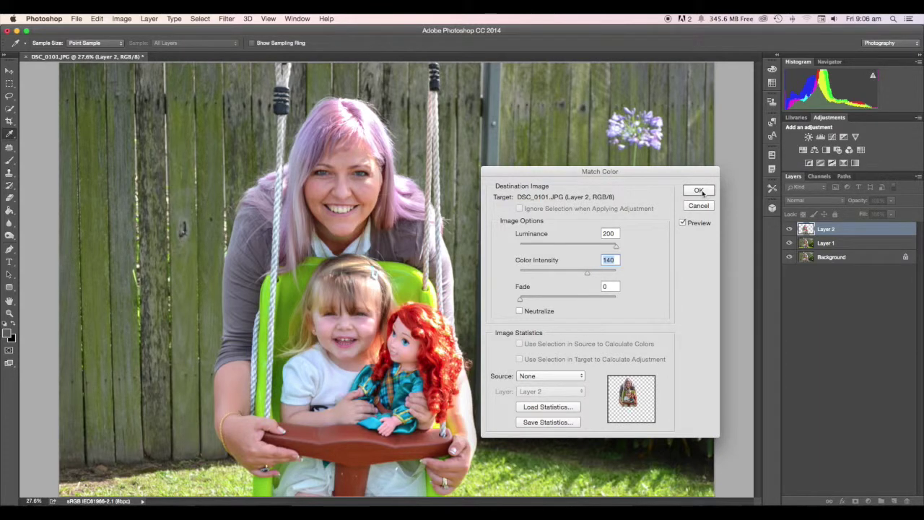
click(699, 191)
key(w)
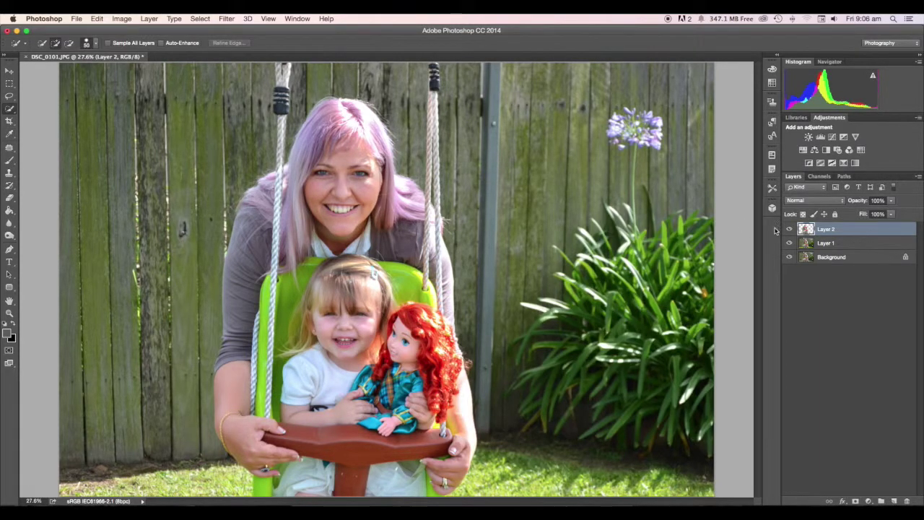
- Erase the whitish halo around the doll's hair, rope and woman's hair on Layer 2 with lower layers hidden
click(789, 229)
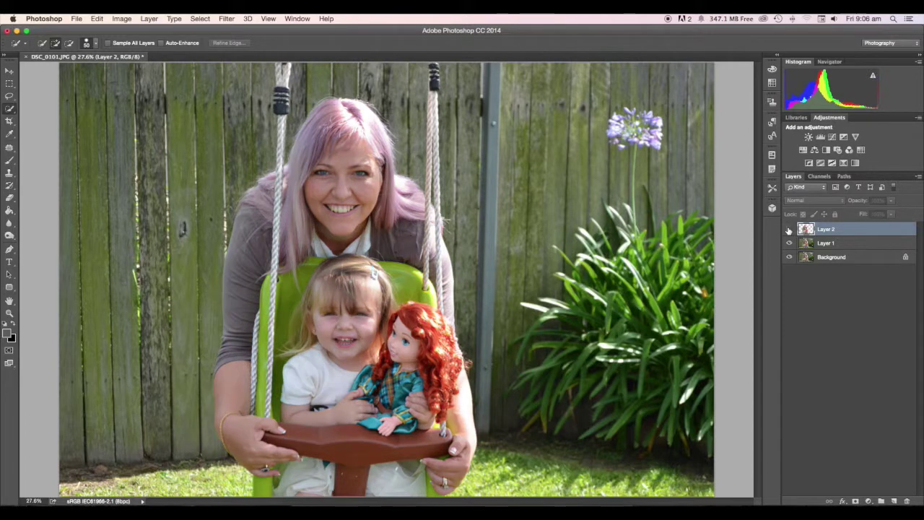
click(789, 229)
click(9, 197)
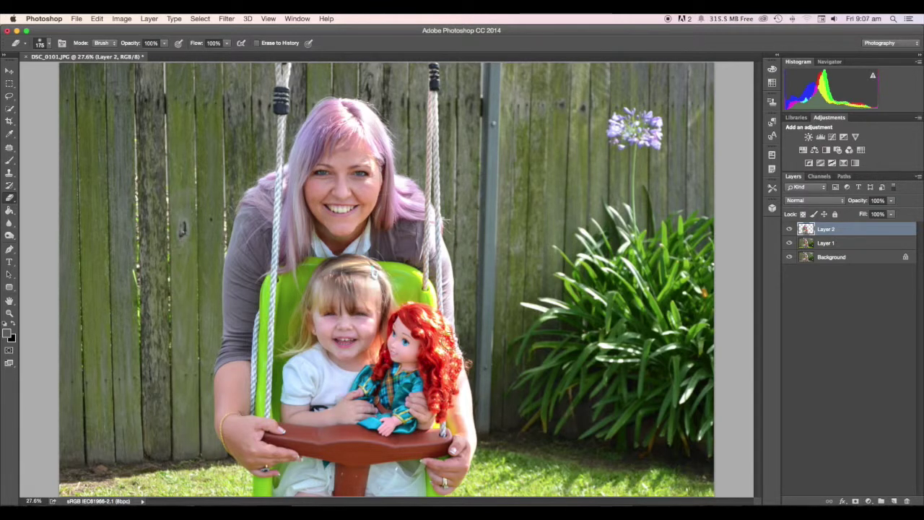
mouse_move(413, 318)
mouse_down()
mouse_move(450, 349)
mouse_move(475, 442)
mouse_up()
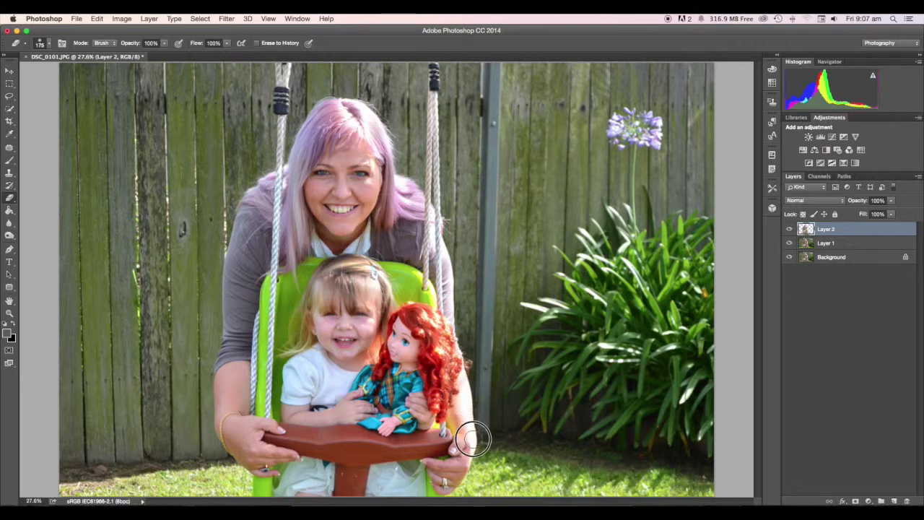
click(790, 258)
mouse_move(465, 368)
mouse_down()
mouse_move(448, 367)
mouse_move(447, 410)
mouse_up()
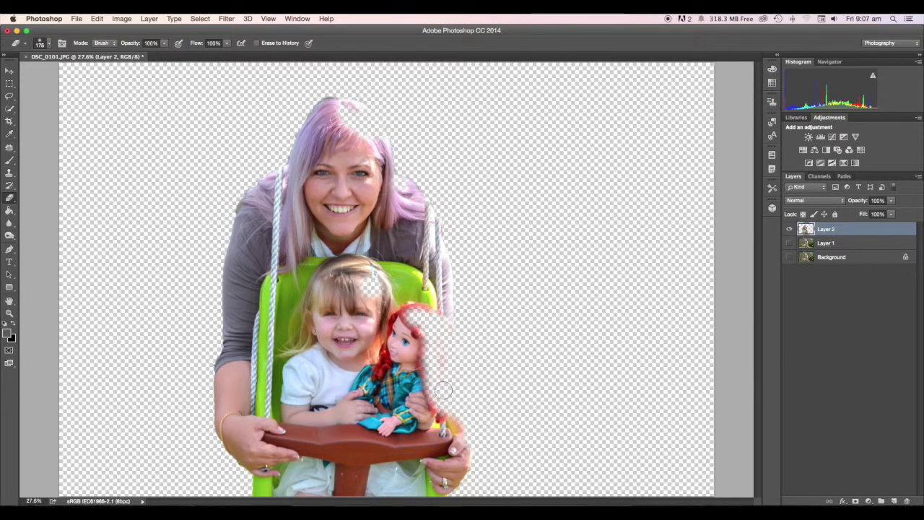
drag(415, 313, 448, 371)
drag(450, 248, 458, 320)
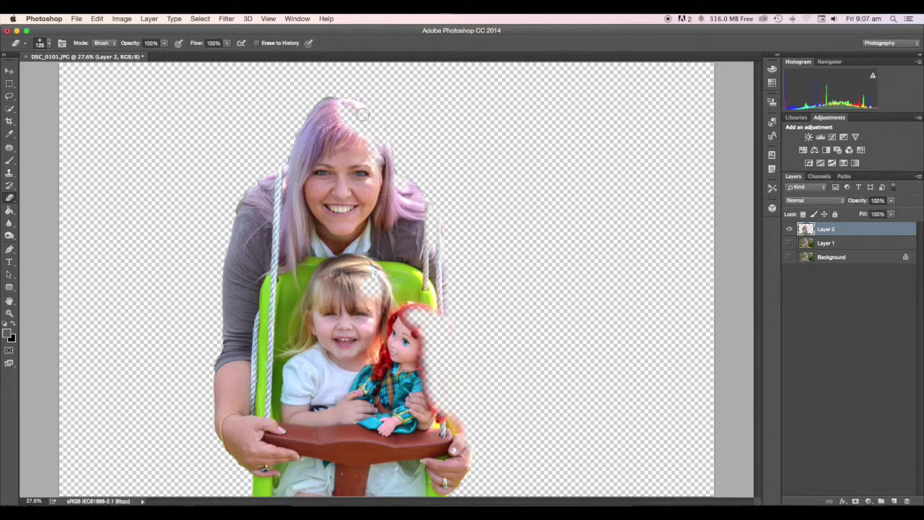
mouse_move(346, 103)
mouse_down()
mouse_move(368, 108)
mouse_move(370, 126)
mouse_up()
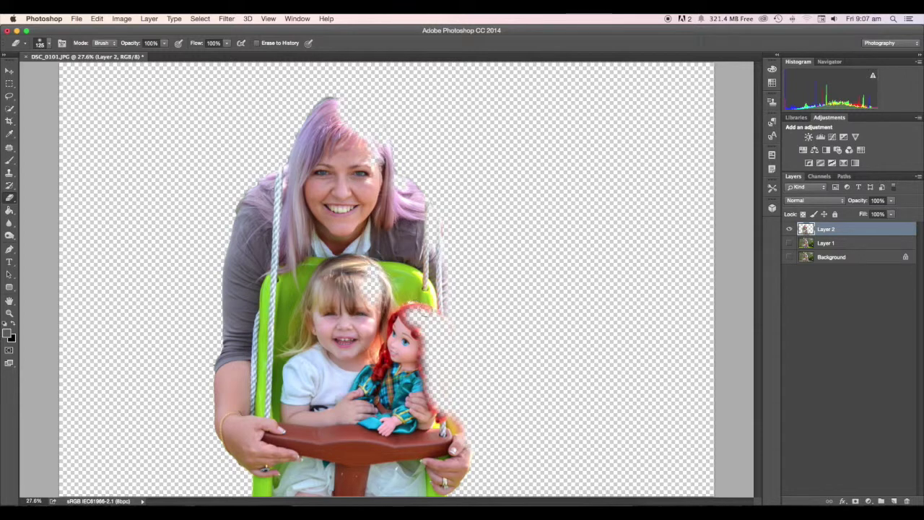
drag(789, 244, 789, 258)
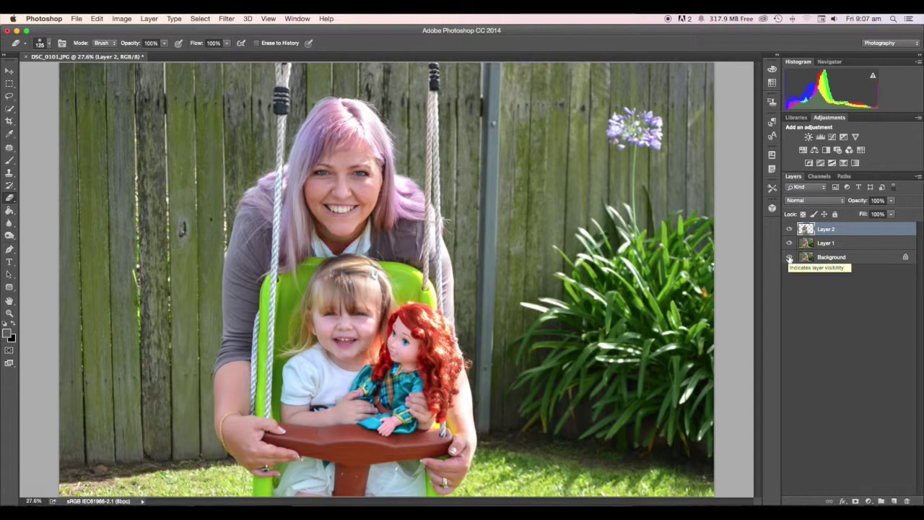
- Patch out the grey pole behind the swing on Layer 1 with clean fence texture
click(831, 244)
key(j)
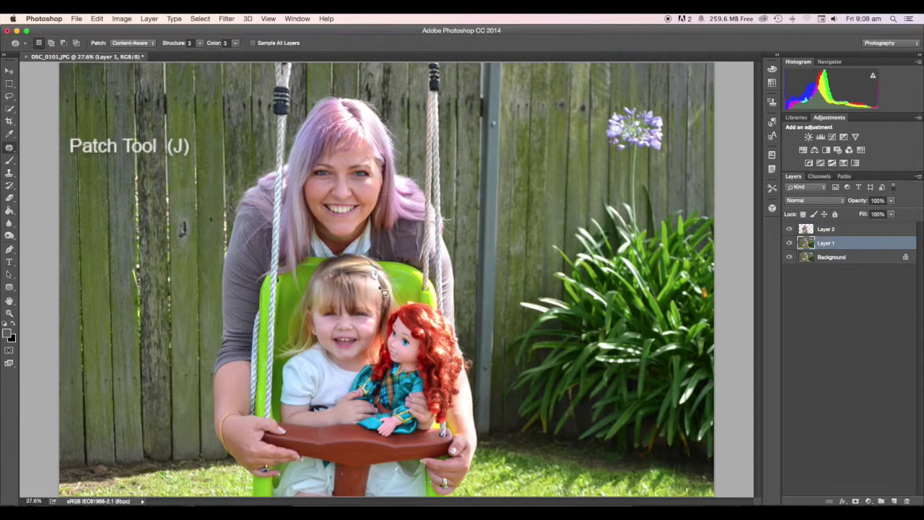
mouse_move(474, 390)
mouse_down()
mouse_move(477, 421)
mouse_move(491, 437)
mouse_up()
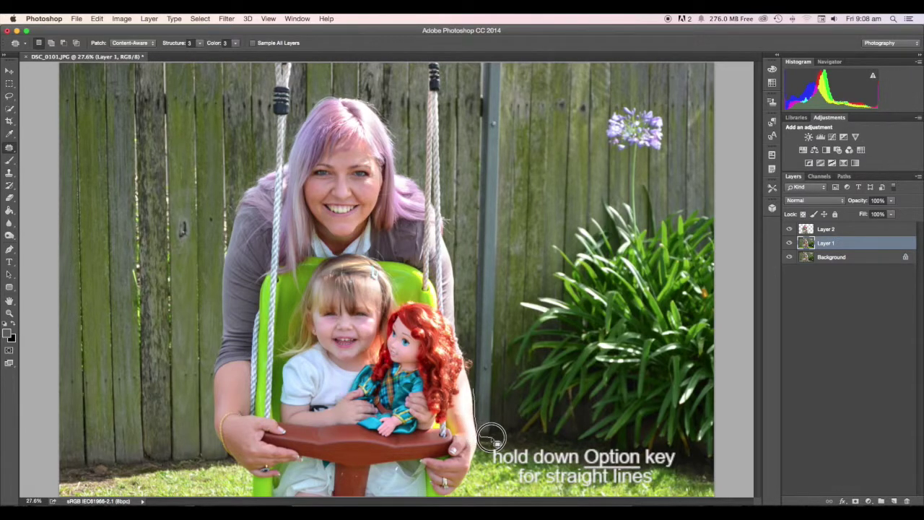
drag(491, 437, 511, 71)
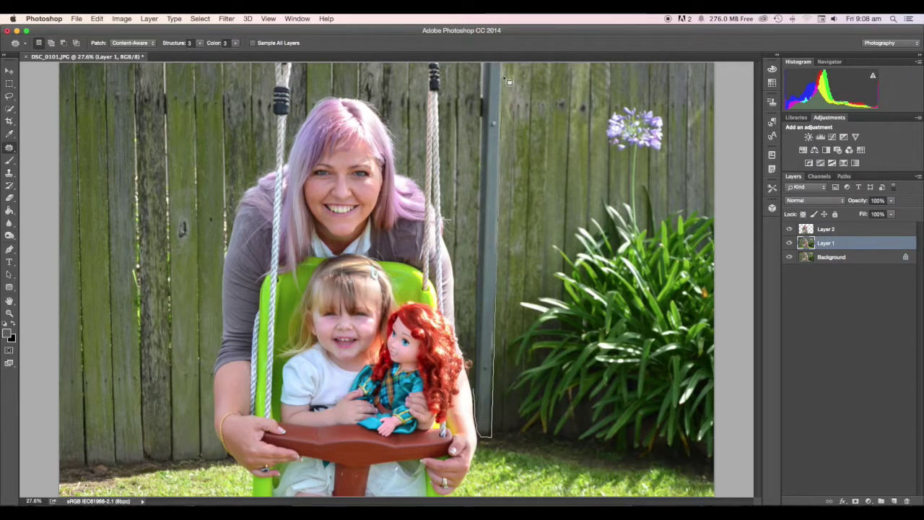
drag(511, 70, 481, 62)
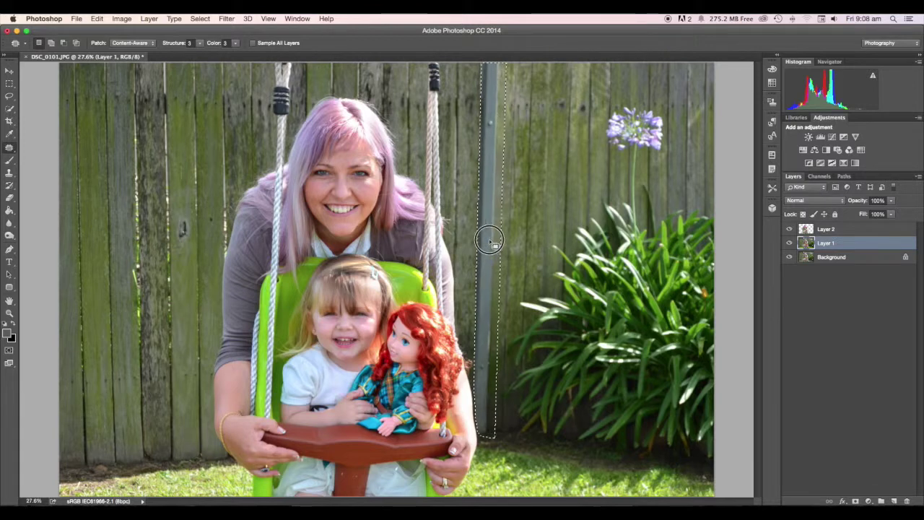
drag(486, 242, 506, 242)
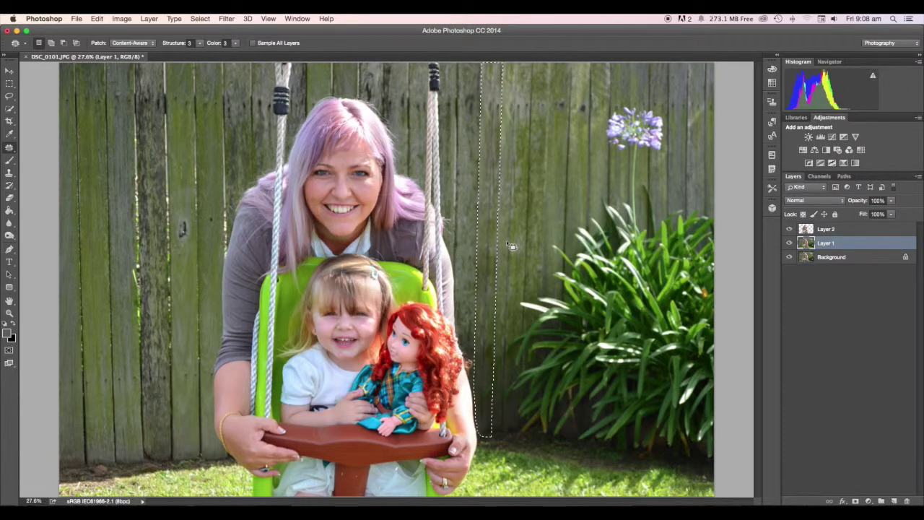
key(ctrl+d)
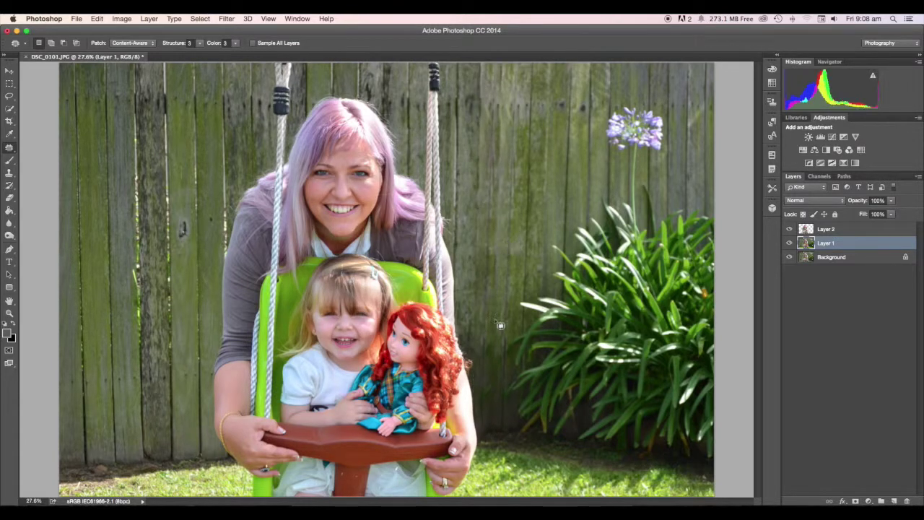
- Patch two knots on the left fence with nearby fence texture and deselect
click(488, 386)
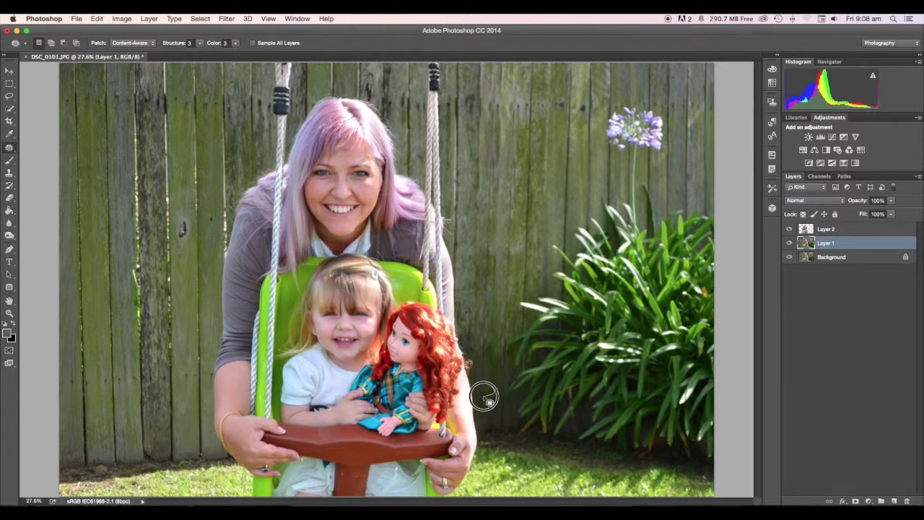
click(491, 378)
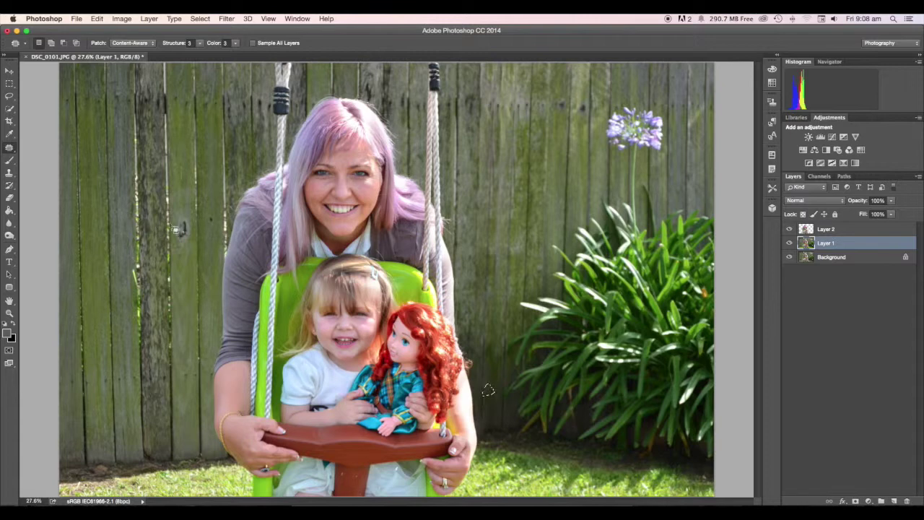
drag(181, 222, 180, 221)
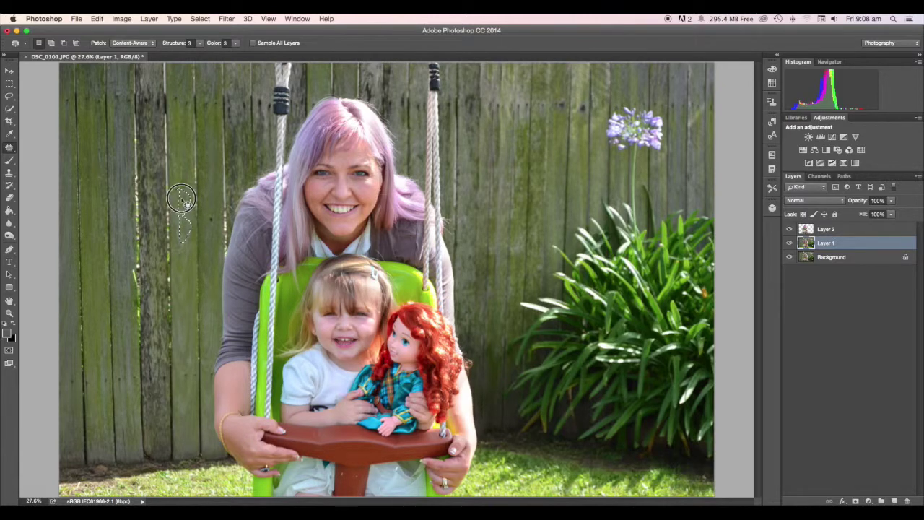
drag(180, 222, 180, 215)
drag(131, 261, 130, 291)
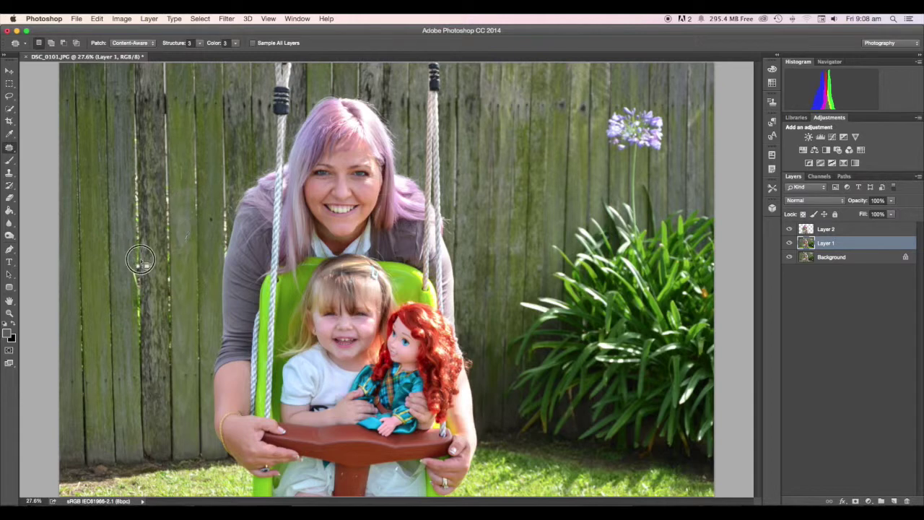
drag(129, 262, 137, 238)
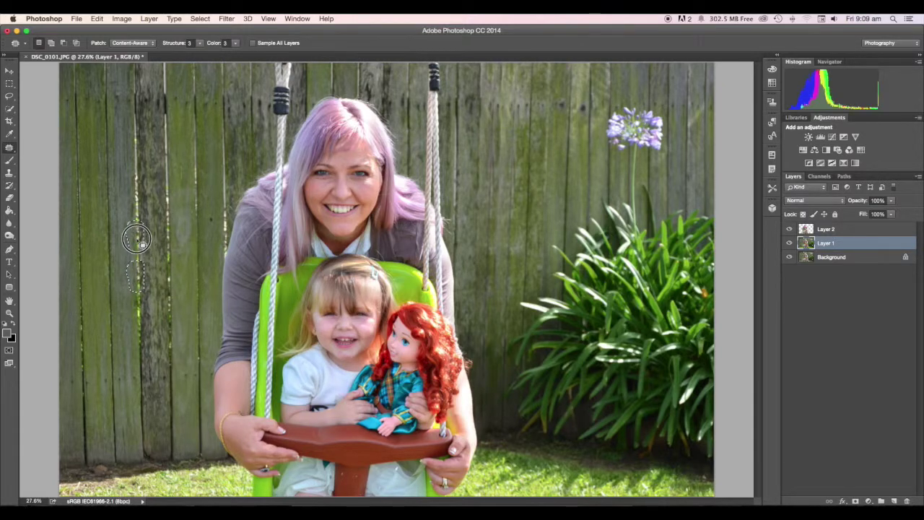
click(147, 311)
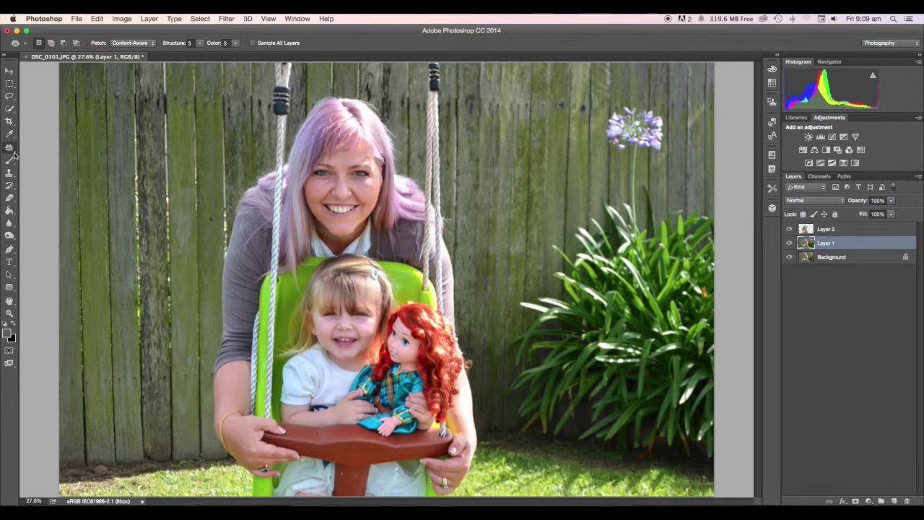
- Quick-select the fence on both sides of the swing, refining along the woman's arm and shoulder
click(10, 108)
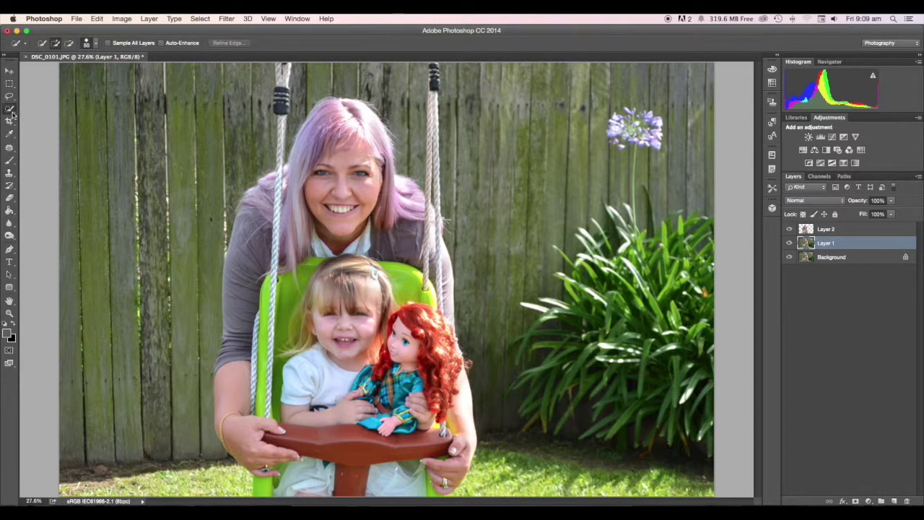
mouse_move(69, 117)
mouse_down()
mouse_move(72, 273)
mouse_move(113, 381)
mouse_move(215, 256)
mouse_move(241, 123)
mouse_move(347, 81)
mouse_move(481, 181)
mouse_move(505, 280)
mouse_move(491, 325)
mouse_move(501, 426)
mouse_move(499, 365)
mouse_up()
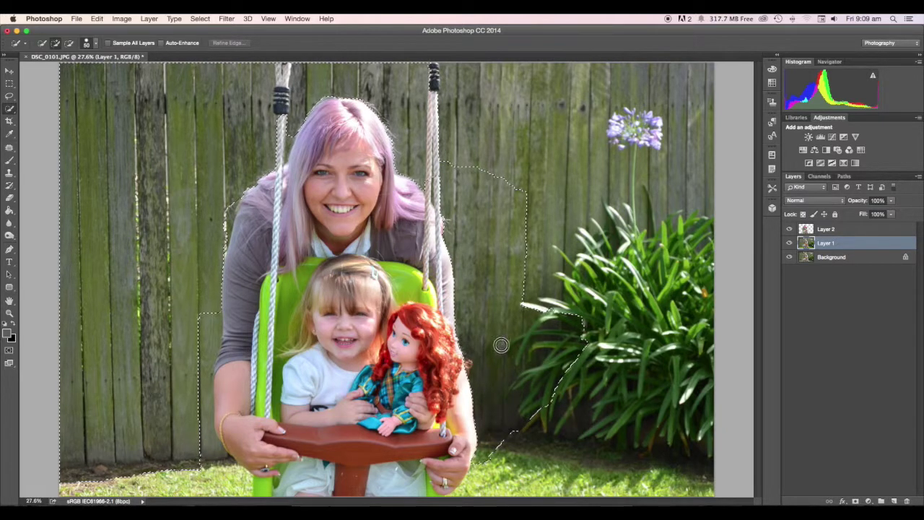
mouse_move(585, 168)
mouse_down()
mouse_move(560, 216)
mouse_move(610, 188)
mouse_move(614, 126)
mouse_move(618, 174)
mouse_move(680, 168)
mouse_up()
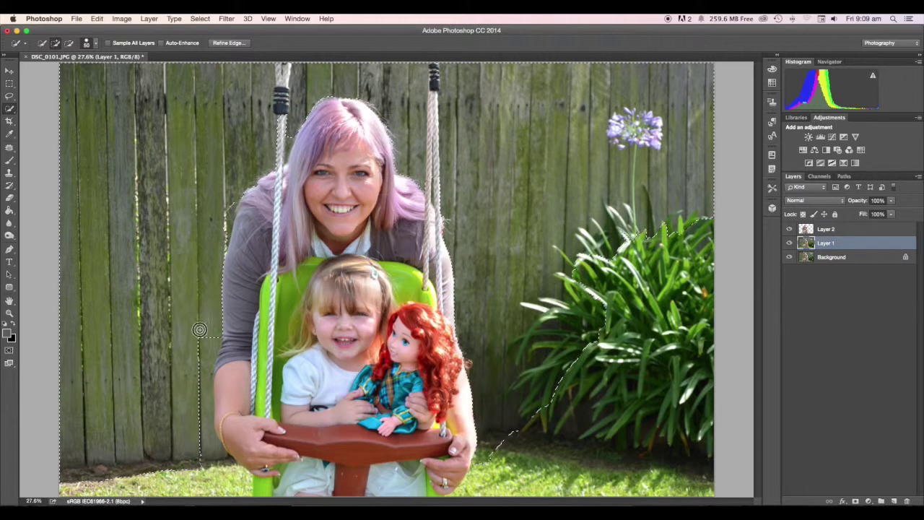
drag(189, 390, 204, 350)
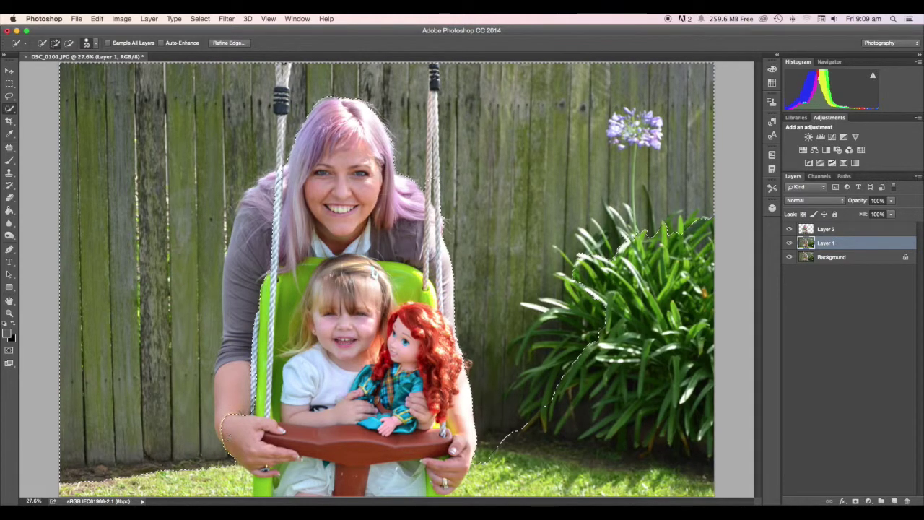
drag(229, 435, 277, 182)
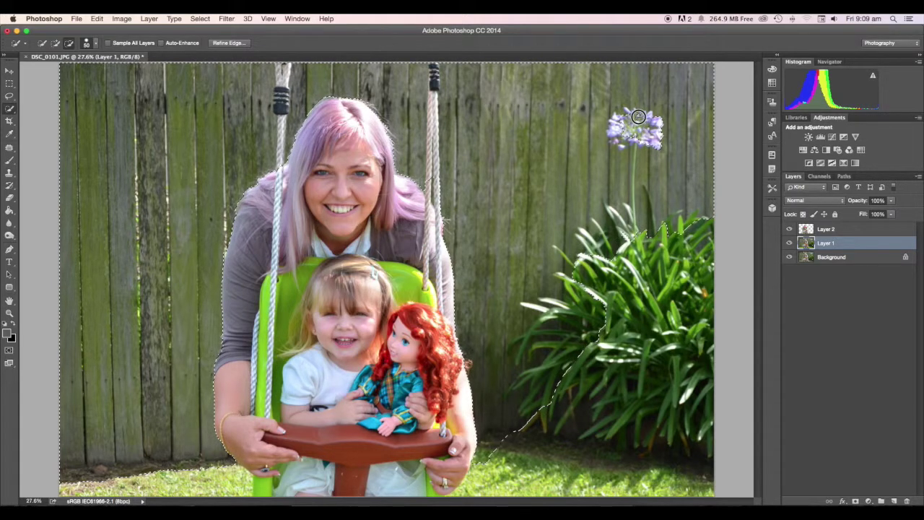
- Exclude the purple flower and plant leaves from the selection and copy the fence to Layer 3
drag(639, 117, 618, 140)
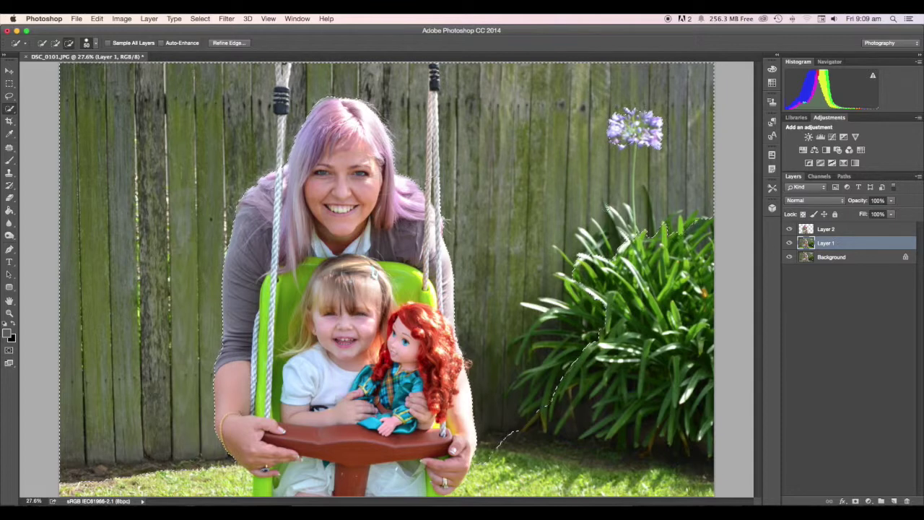
mouse_move(612, 252)
mouse_down()
mouse_move(627, 231)
mouse_move(599, 255)
mouse_up()
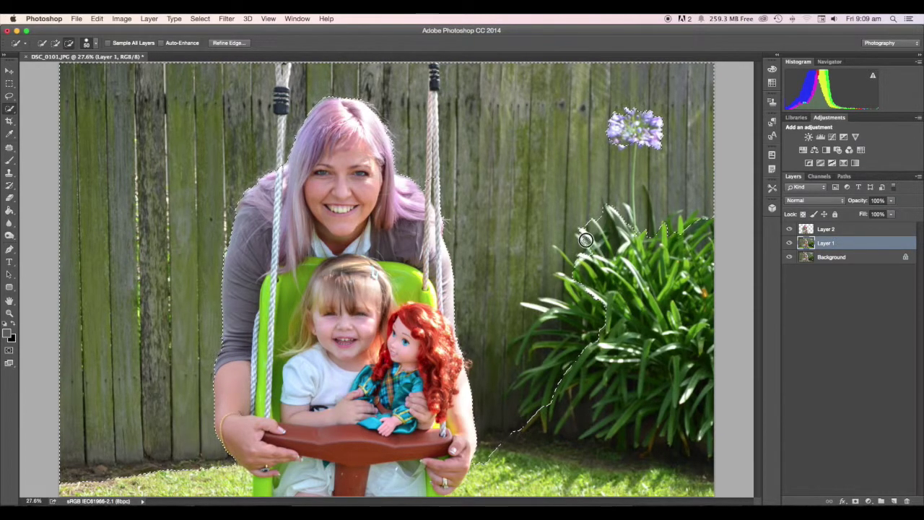
drag(573, 244, 556, 250)
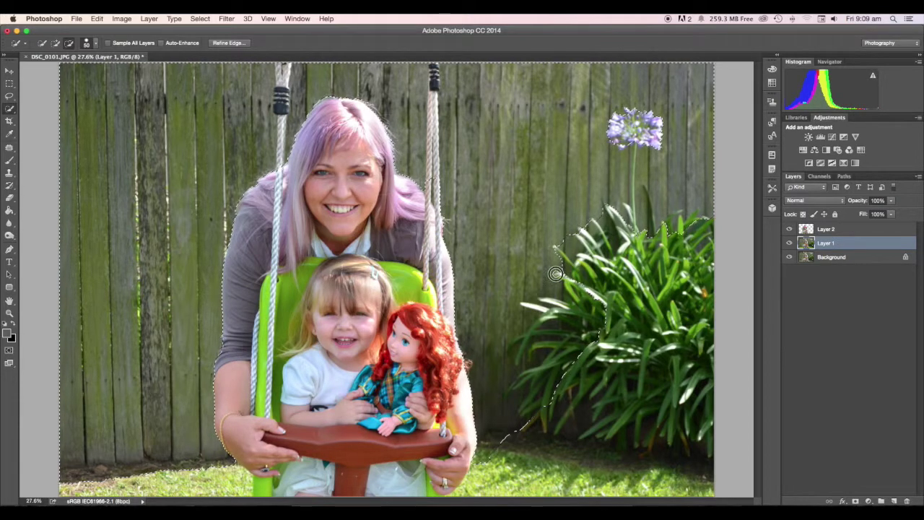
drag(537, 304, 521, 359)
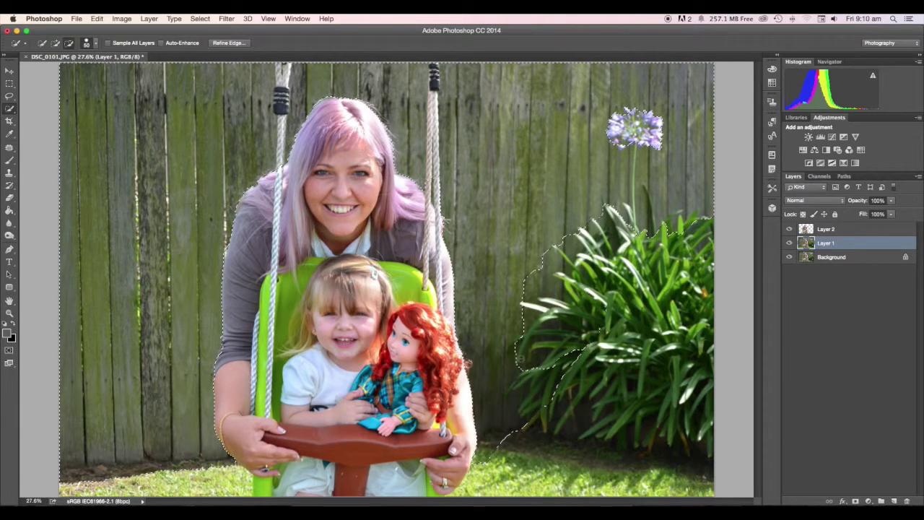
drag(533, 345, 556, 363)
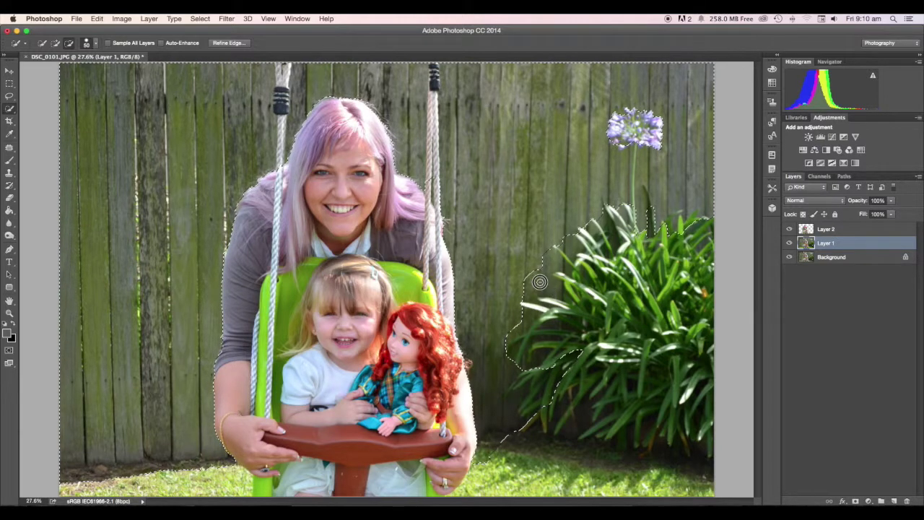
drag(531, 275, 556, 289)
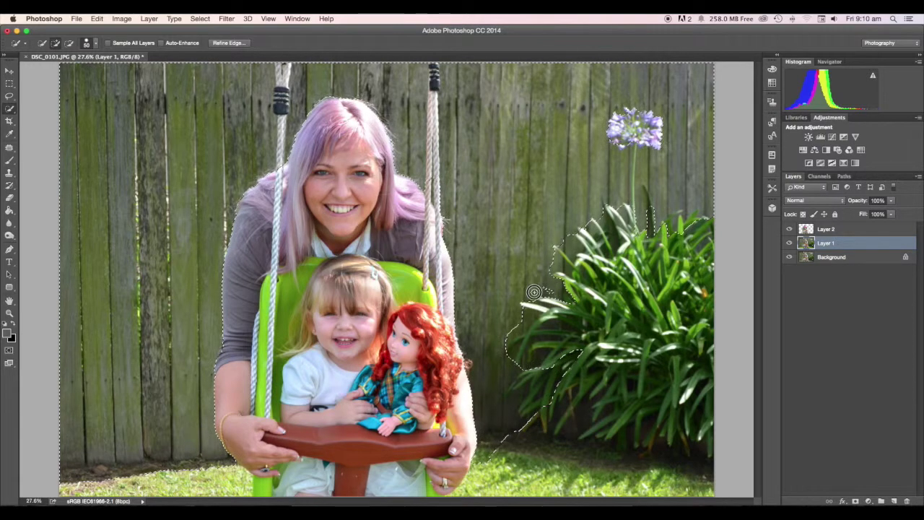
drag(556, 289, 524, 333)
key(bracketleft)
key(bracketleft)
key(bracketleft)
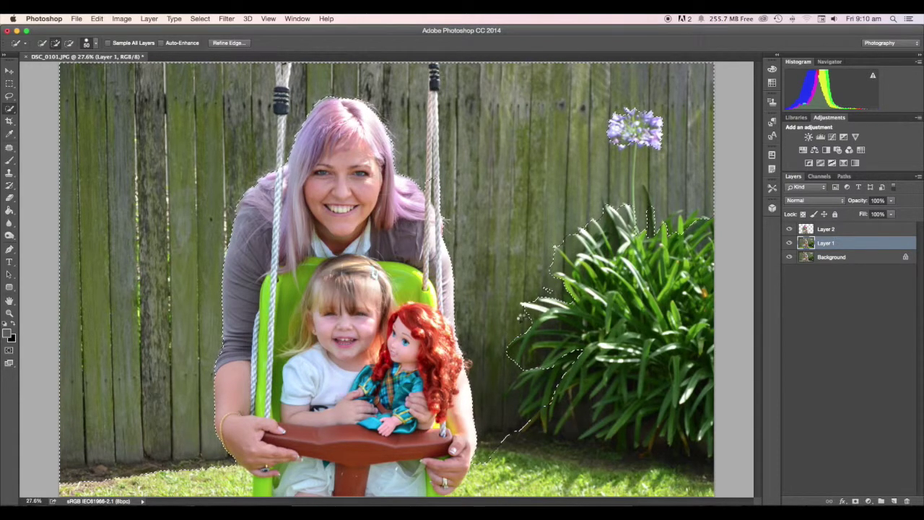
key(ctrl+j)
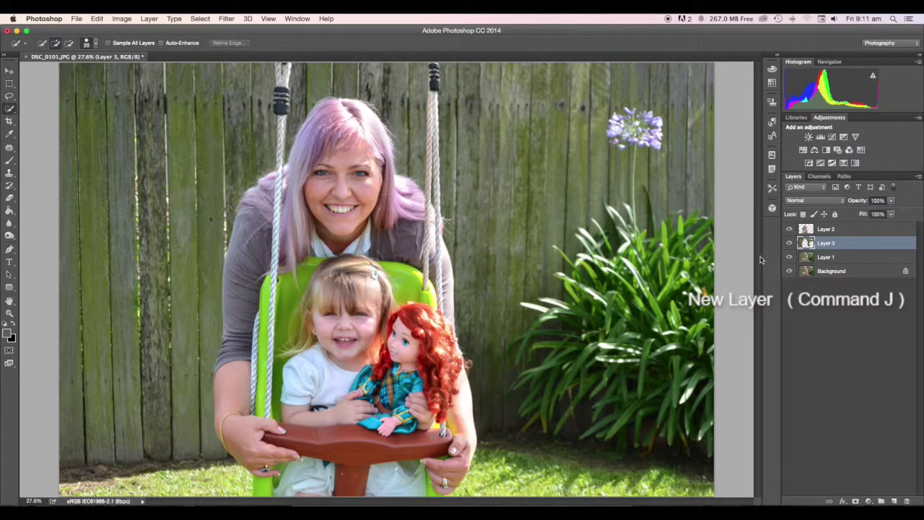
- Desaturate the fence on Layer 3 with Replace Color, Fuzziness 151 and Saturation -100
click(789, 229)
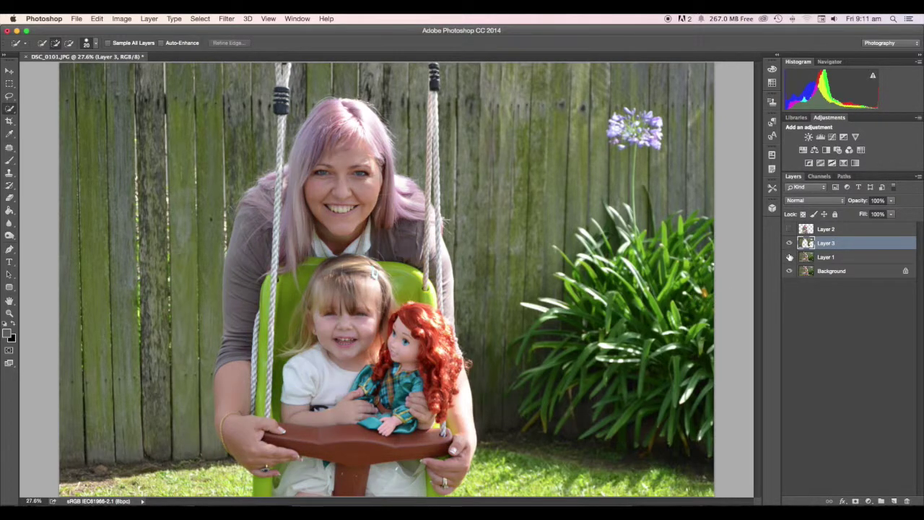
click(789, 258)
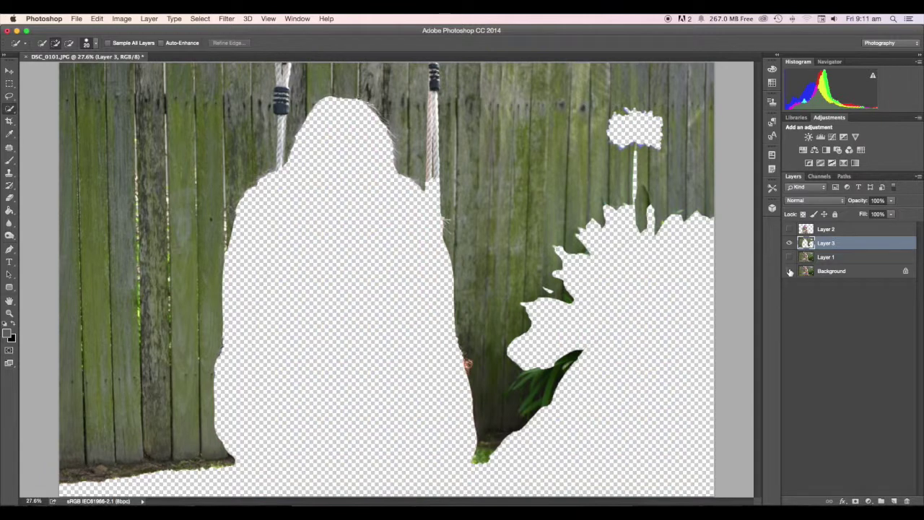
click(121, 18)
mouse_move(138, 45)
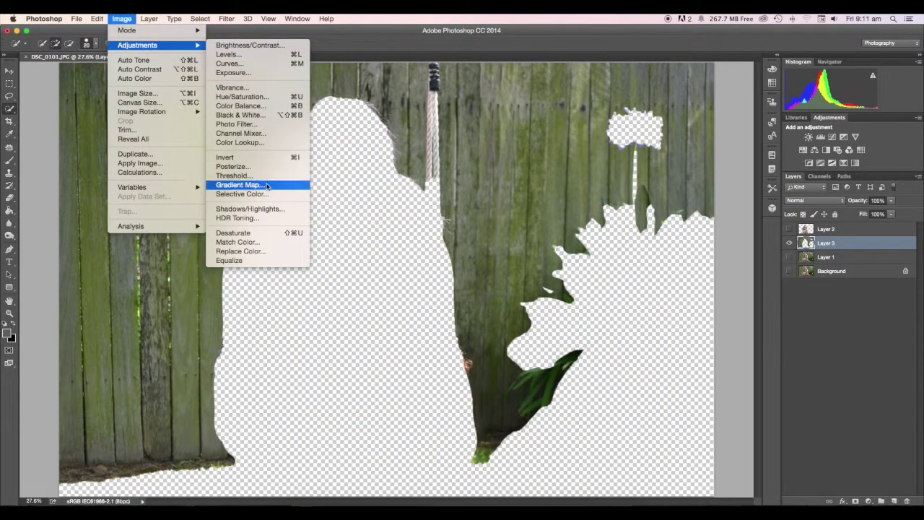
click(271, 251)
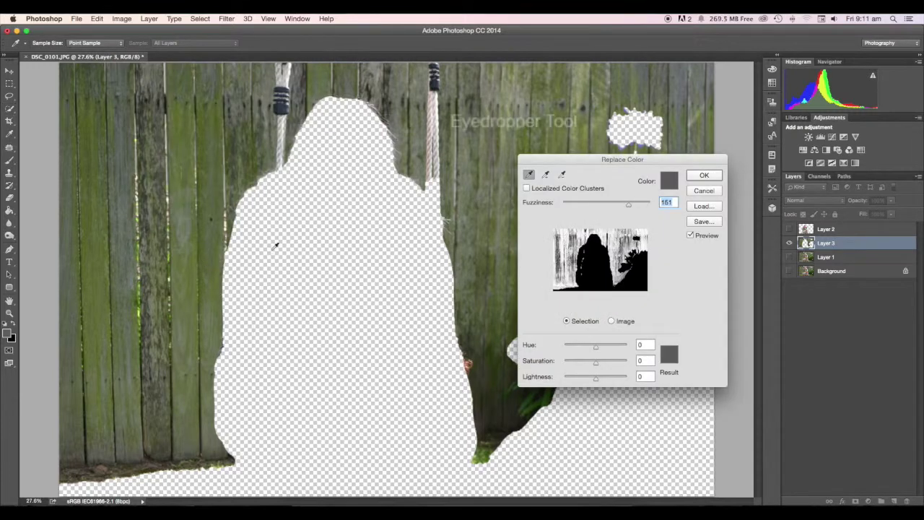
click(508, 169)
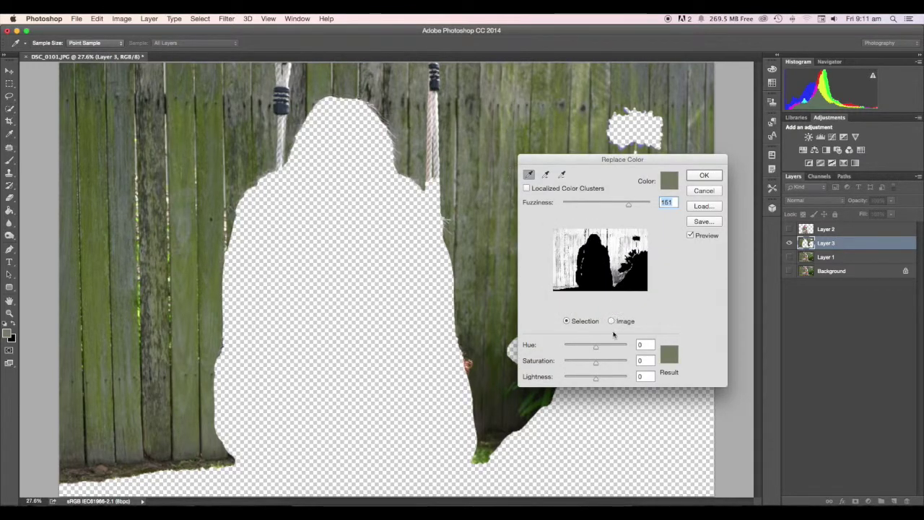
drag(597, 363, 565, 363)
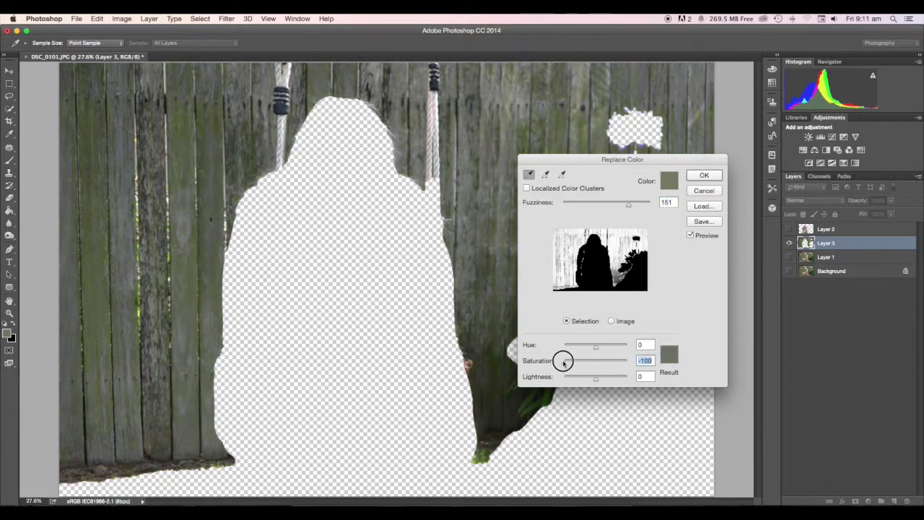
click(704, 176)
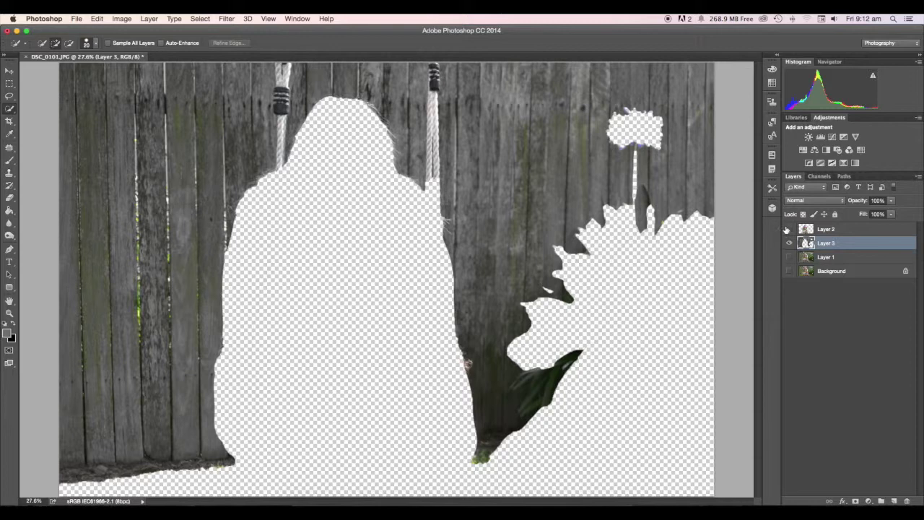
- Toggle Layers 2 and 3 to compare, ending with all layers visible and the fence grey
click(790, 230)
click(790, 258)
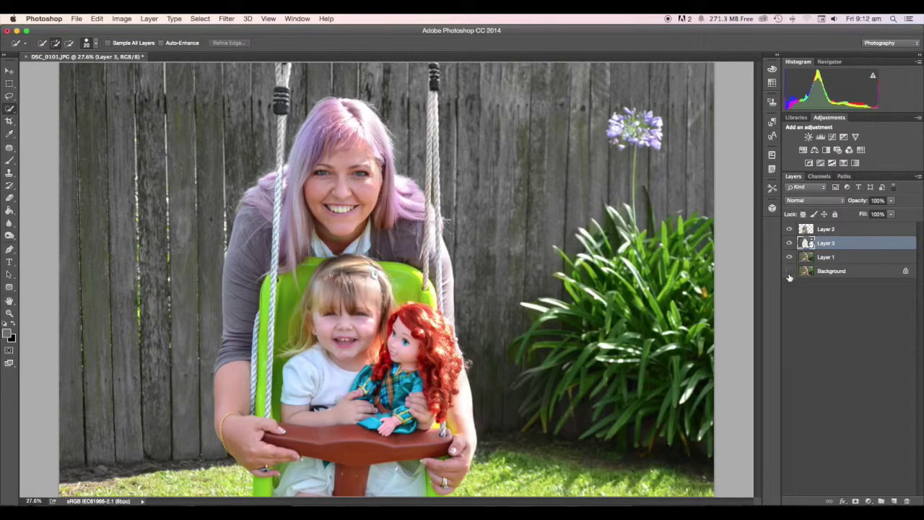
click(789, 229)
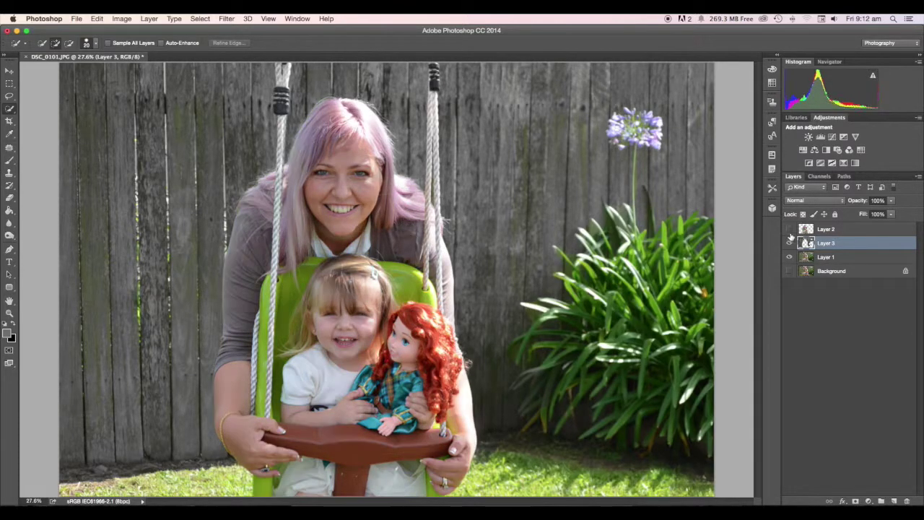
click(790, 244)
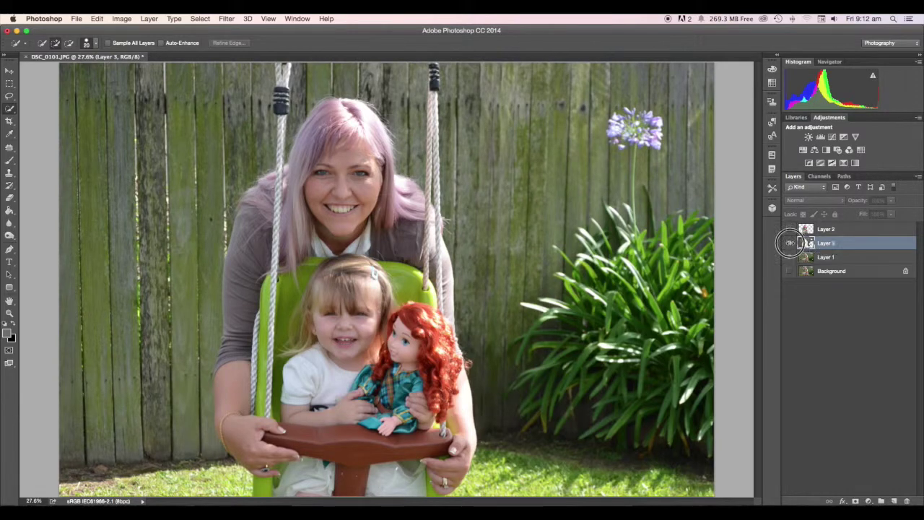
click(790, 244)
click(790, 229)
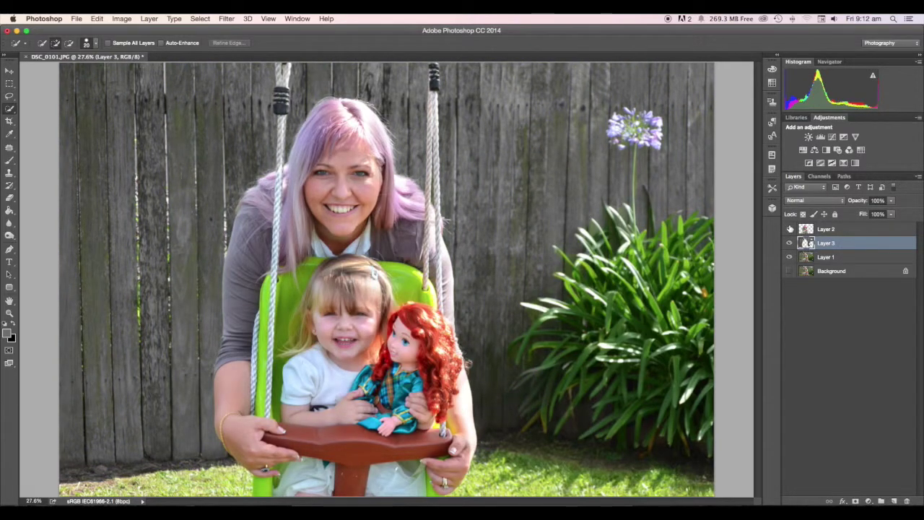
- Flatten the image, discarding the hidden layers
click(150, 19)
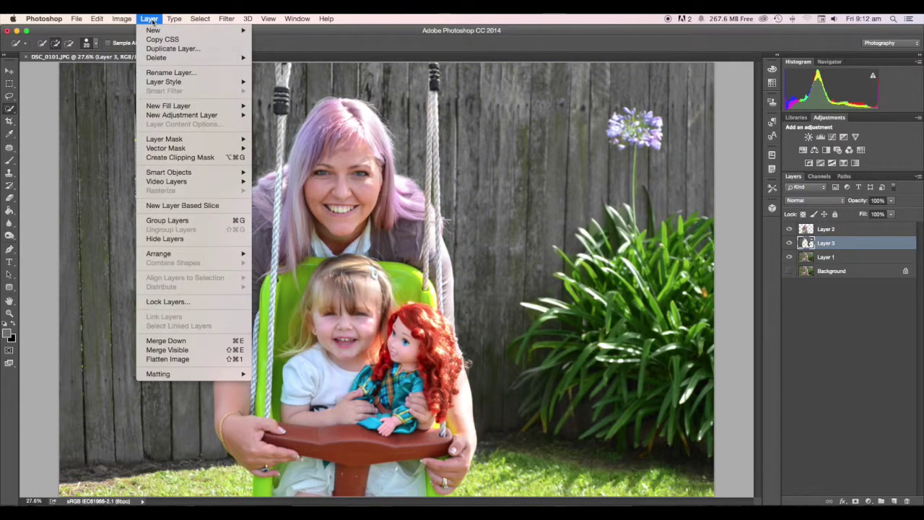
click(180, 360)
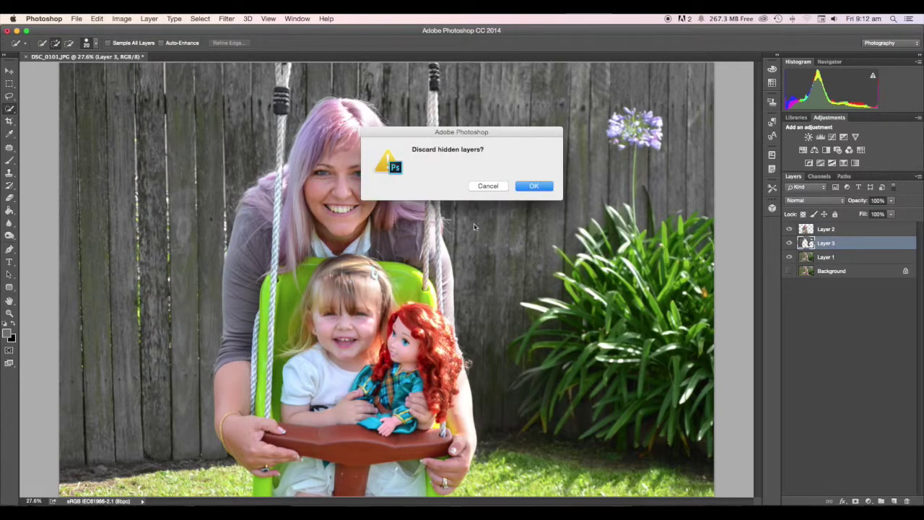
click(542, 187)
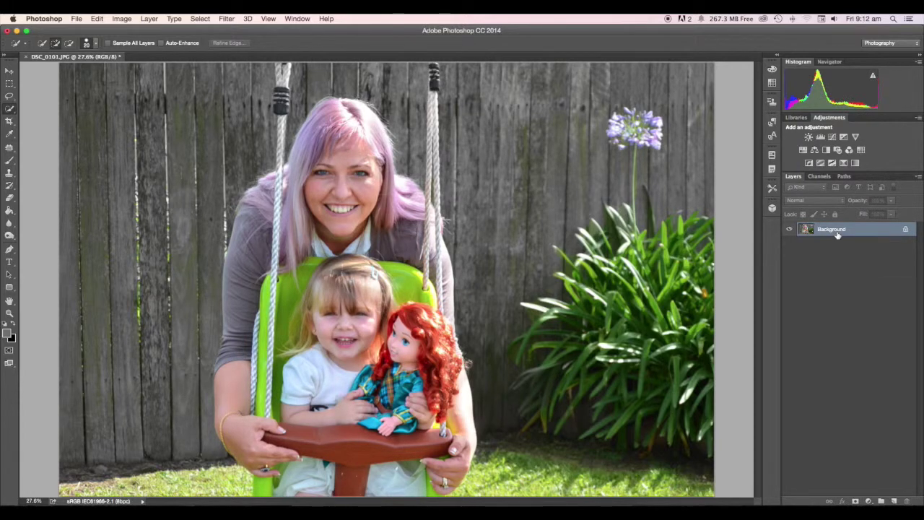
- Convert the Background into an editable Layer 0 and fit the image on screen
double_click(868, 229)
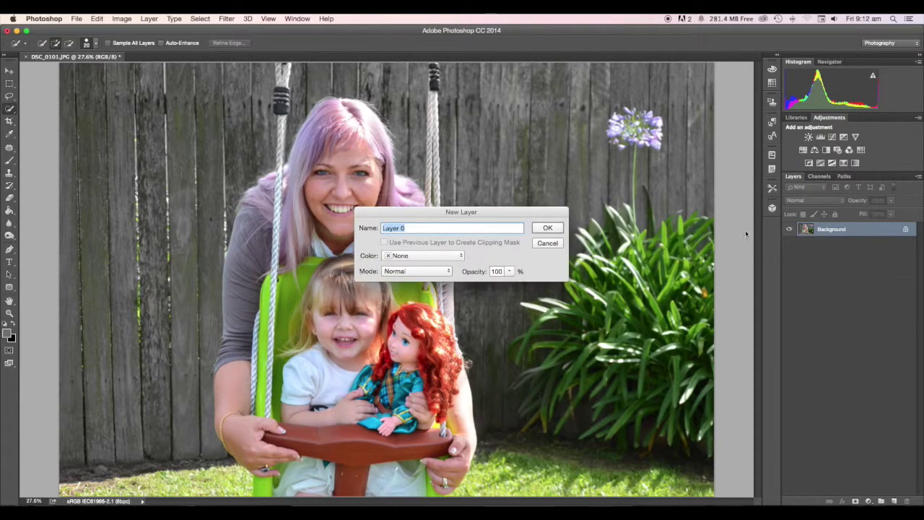
click(548, 228)
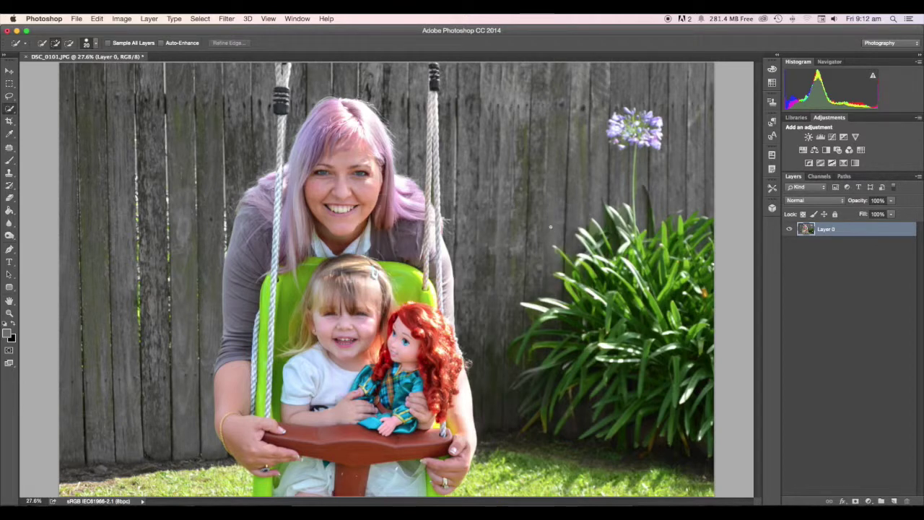
key(super+minus)
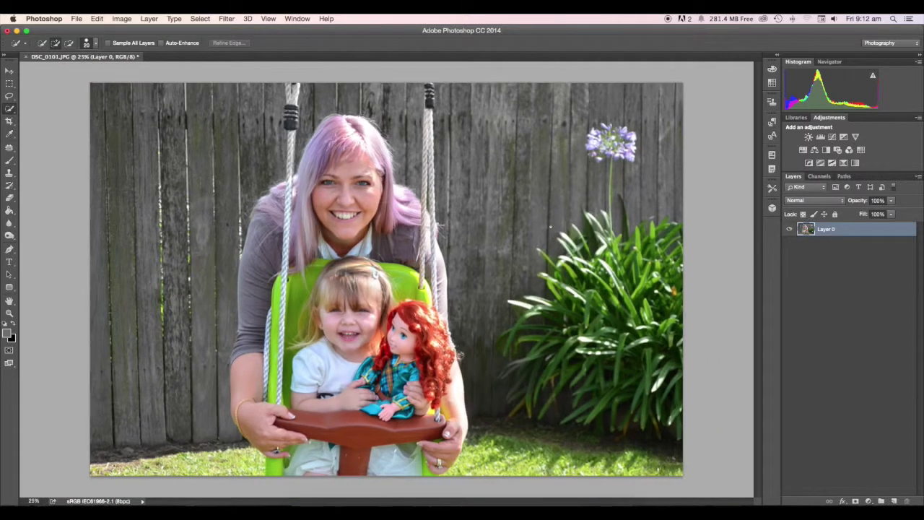
- Give Layer 0 a 30 px Stroke and a 35 px Inner Glow layer style
double_click(861, 304)
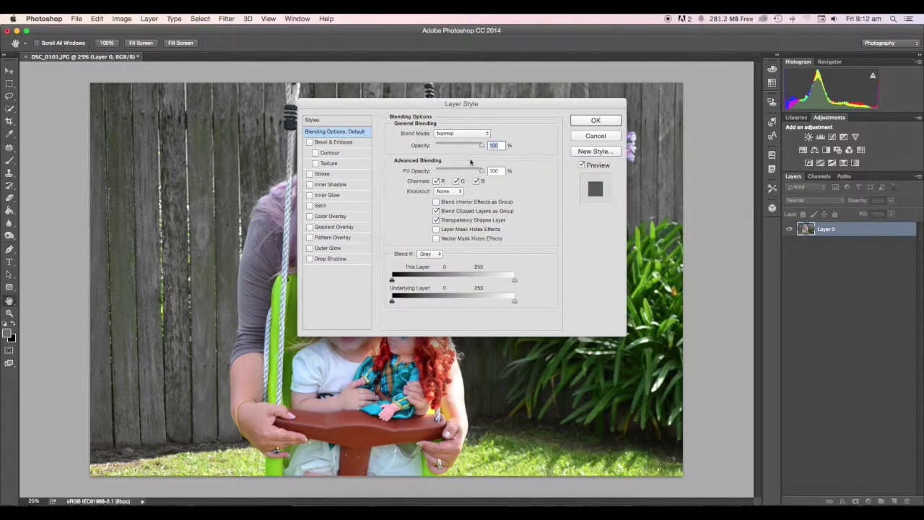
click(310, 174)
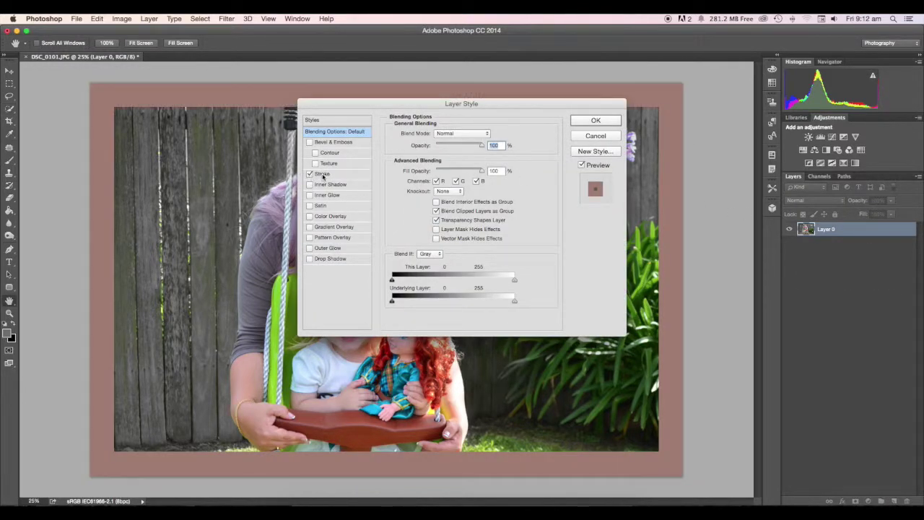
click(323, 175)
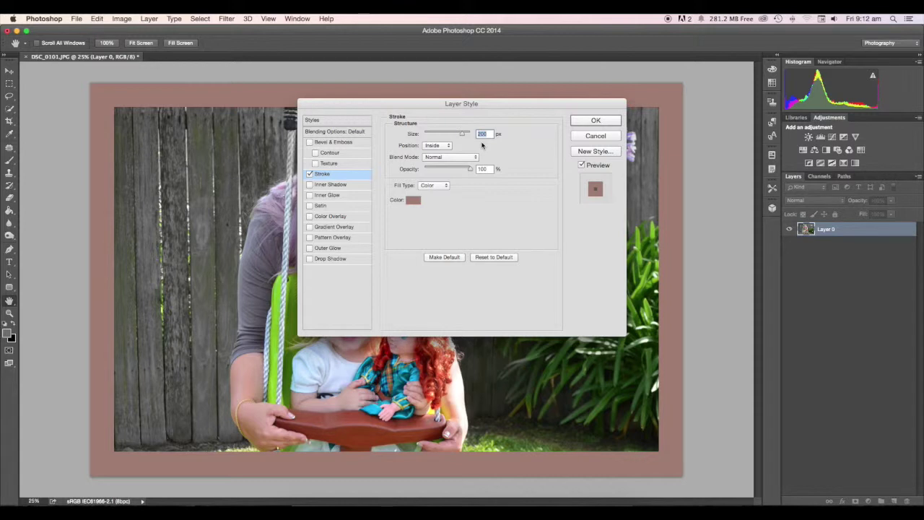
text(30)
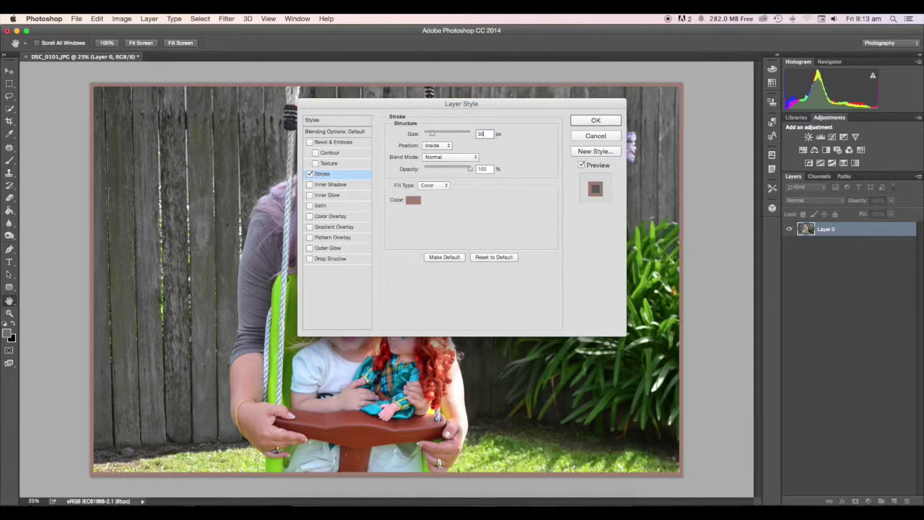
click(343, 196)
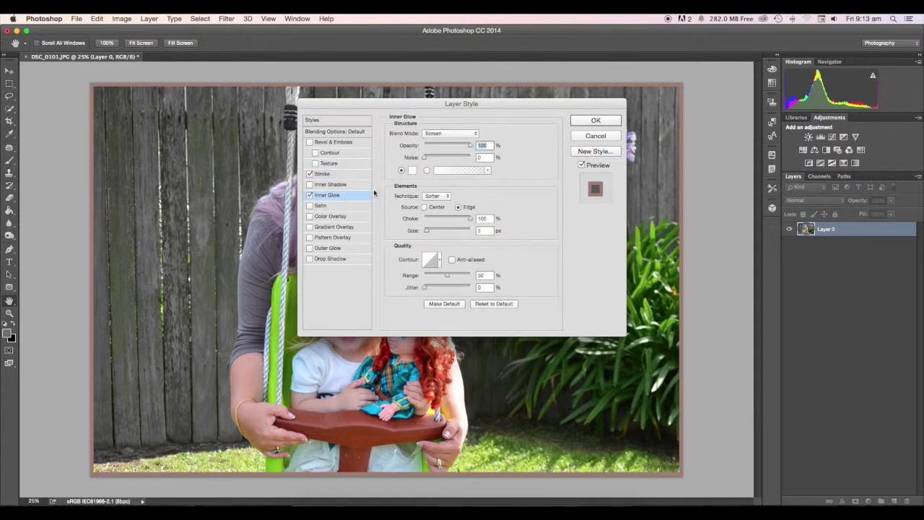
double_click(483, 230)
text(5)
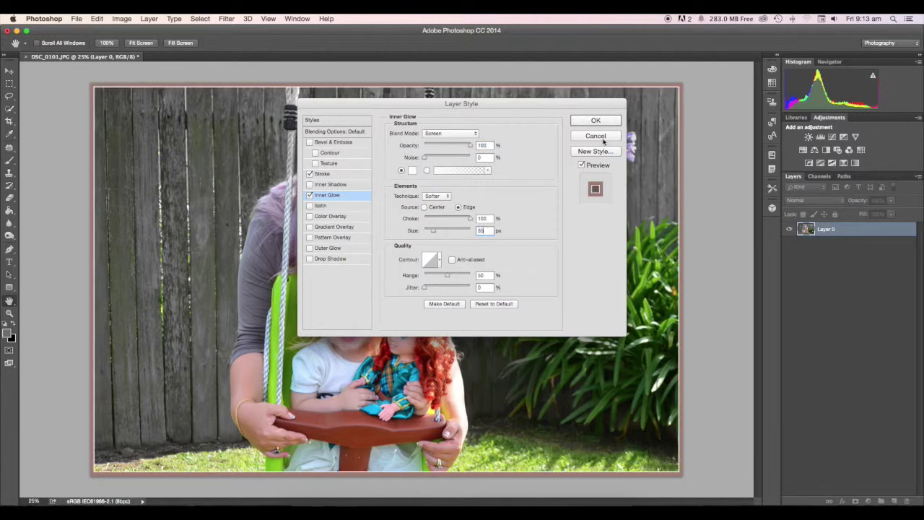
click(596, 121)
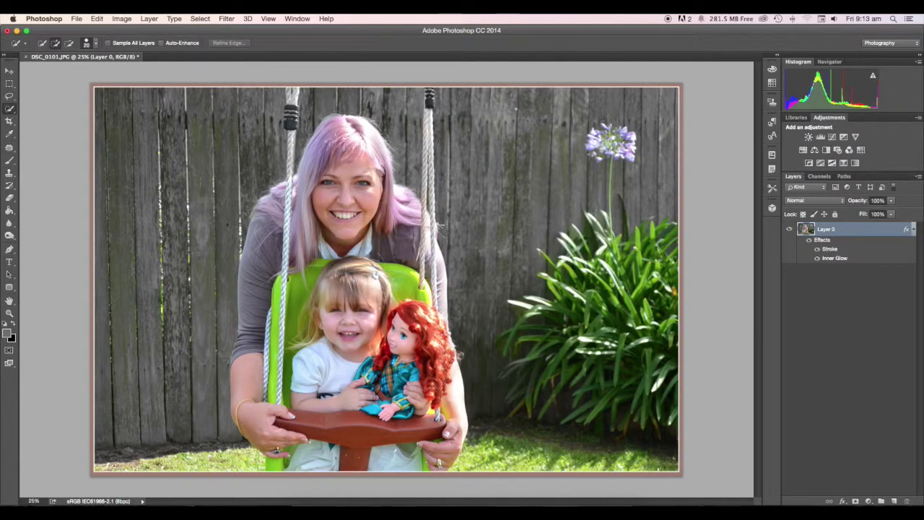
- Enlarge the canvas by 200 pixels in width and height using relative Canvas Size
click(121, 20)
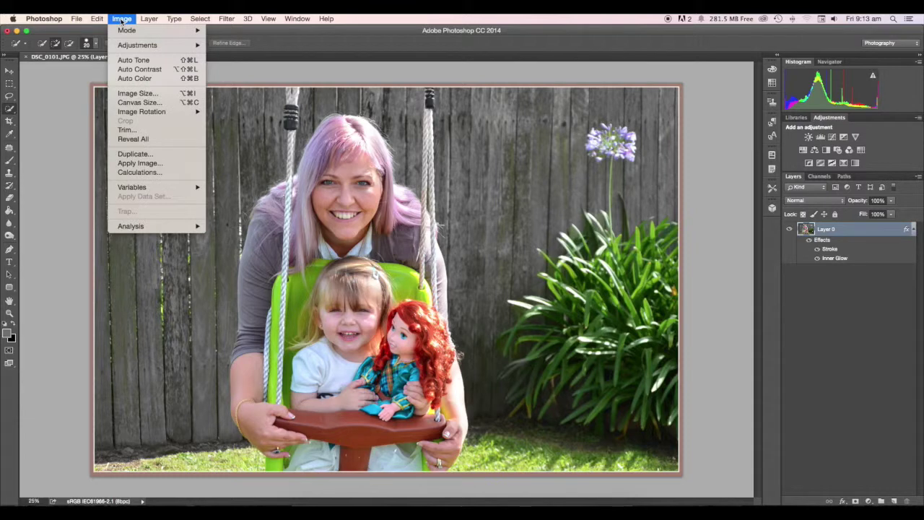
click(126, 102)
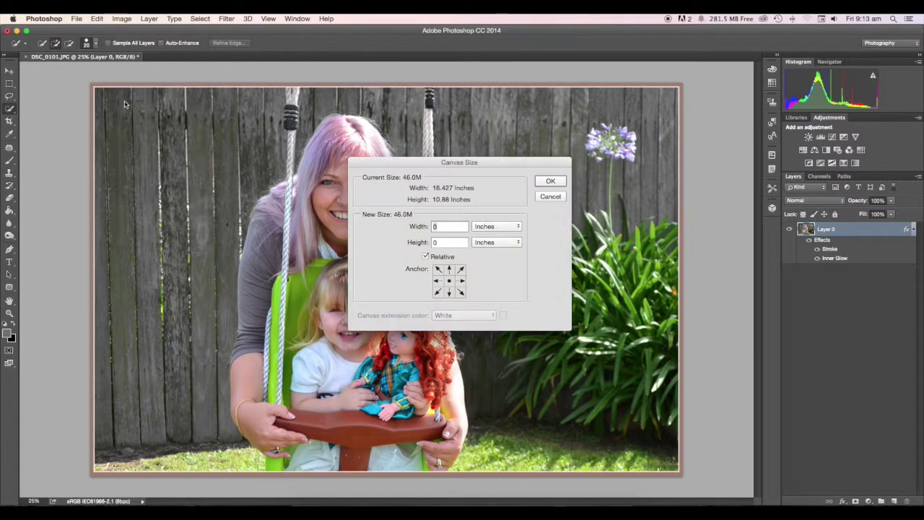
click(500, 229)
click(500, 219)
text(200)
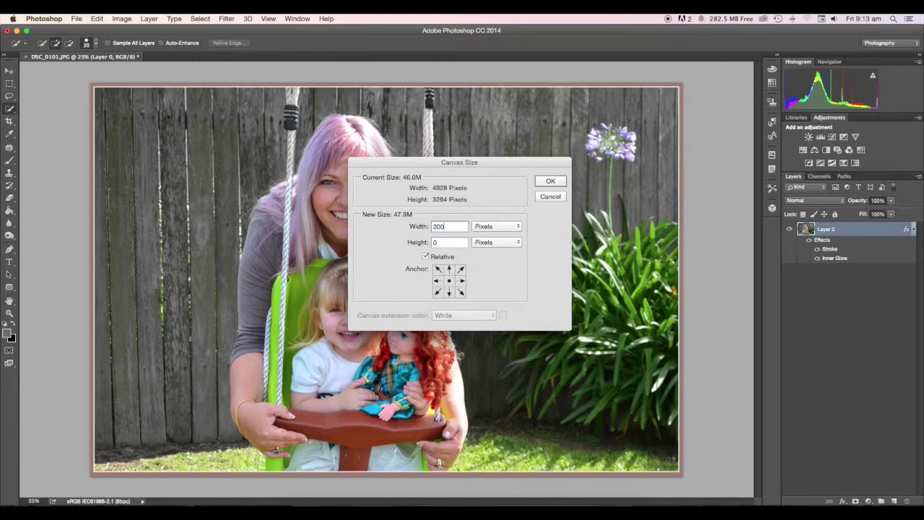
key(Tab)
text(200)
click(551, 181)
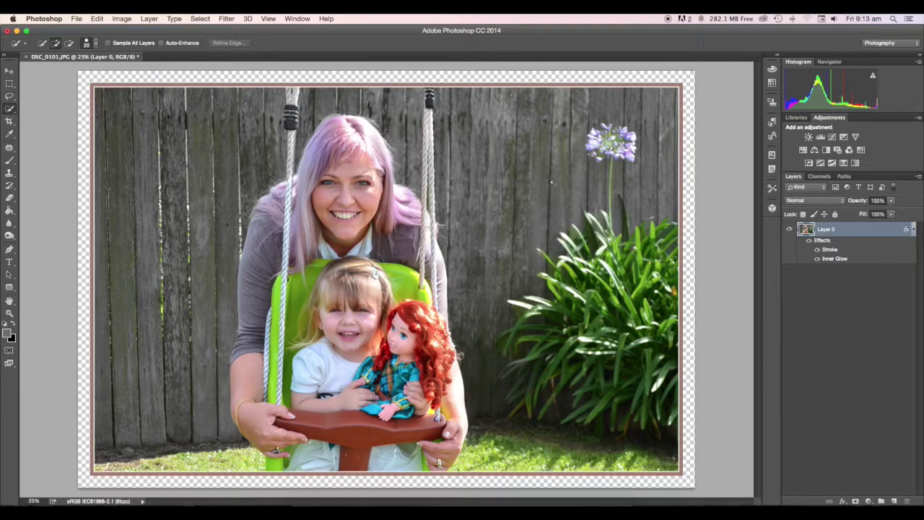
- Flatten the image so the new margin becomes a white background
click(150, 19)
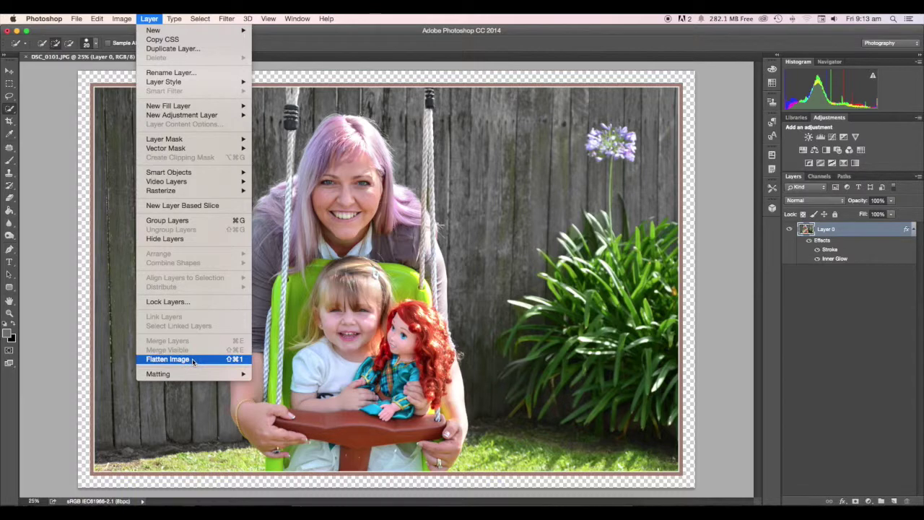
click(189, 359)
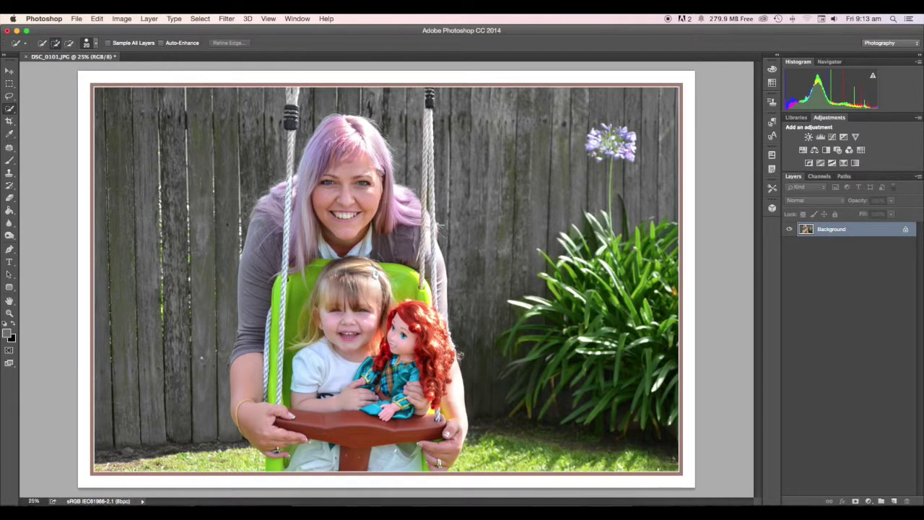
key(super+Tab)
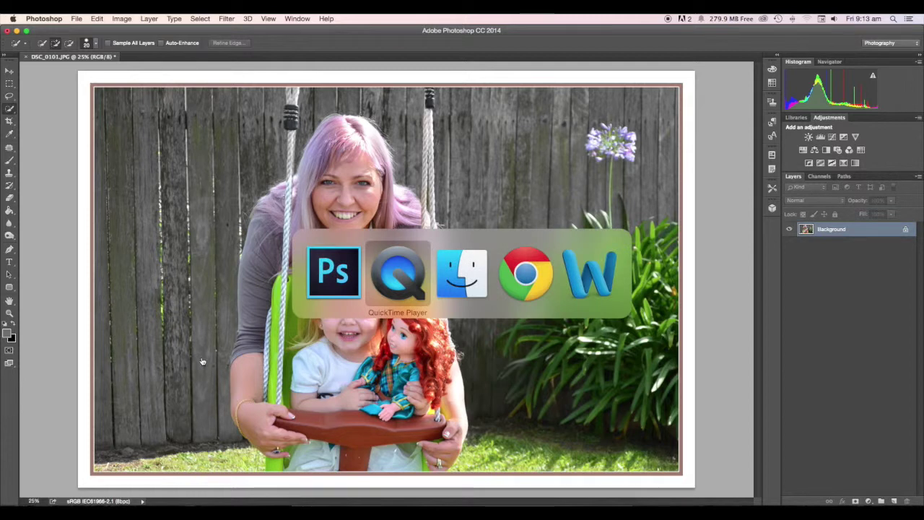
- Drag Christmas_PNG_Photo_Frame_with_Candy_Canes.png from Finder onto the Photoshop photo
key(super+Tab)
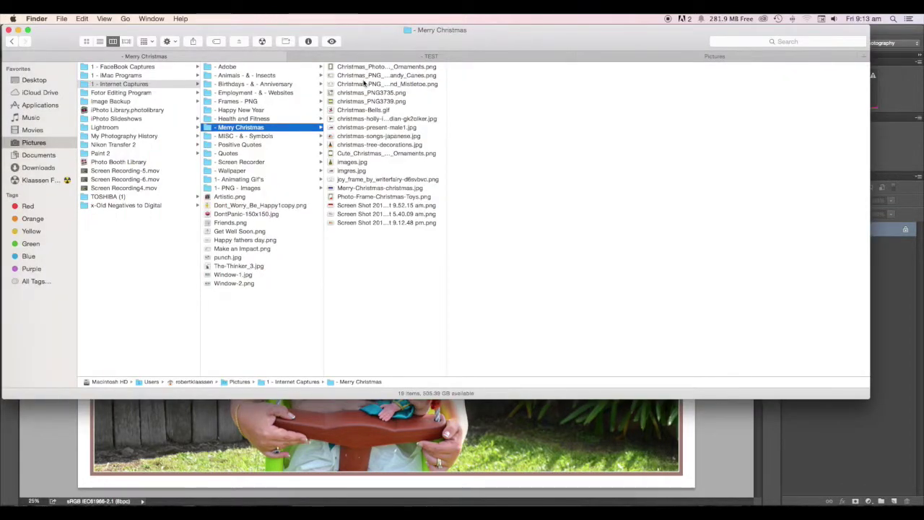
click(362, 76)
drag(362, 84, 351, 431)
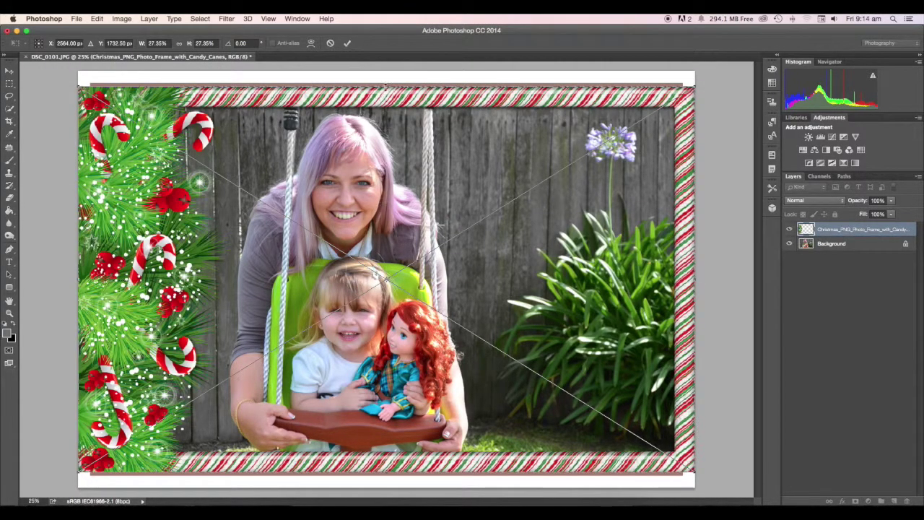
- Stretch the candy-cane frame's top and bottom edges to the canvas edges and commit
drag(386, 87, 386, 75)
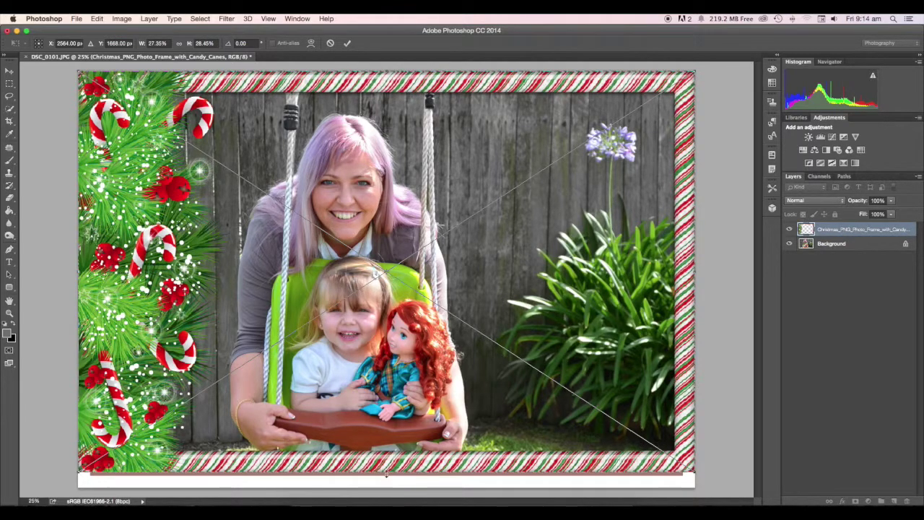
drag(387, 473, 387, 488)
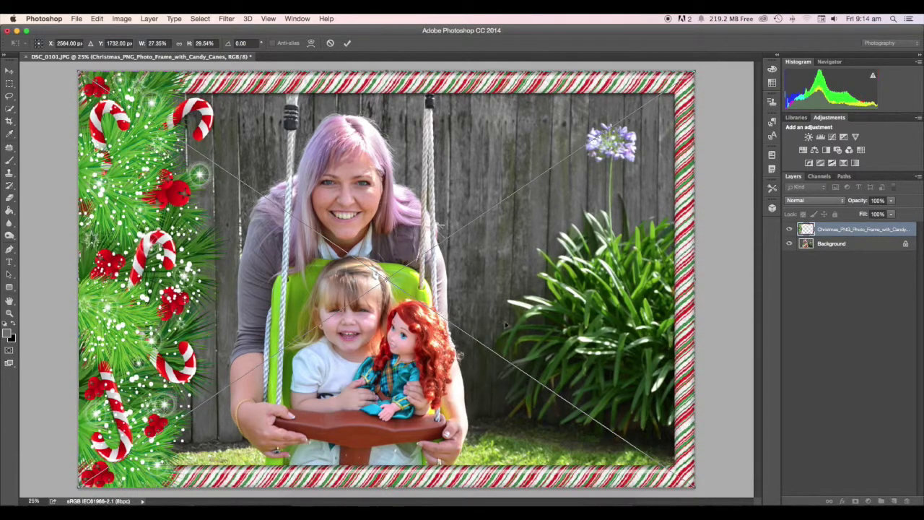
key(w)
click(347, 43)
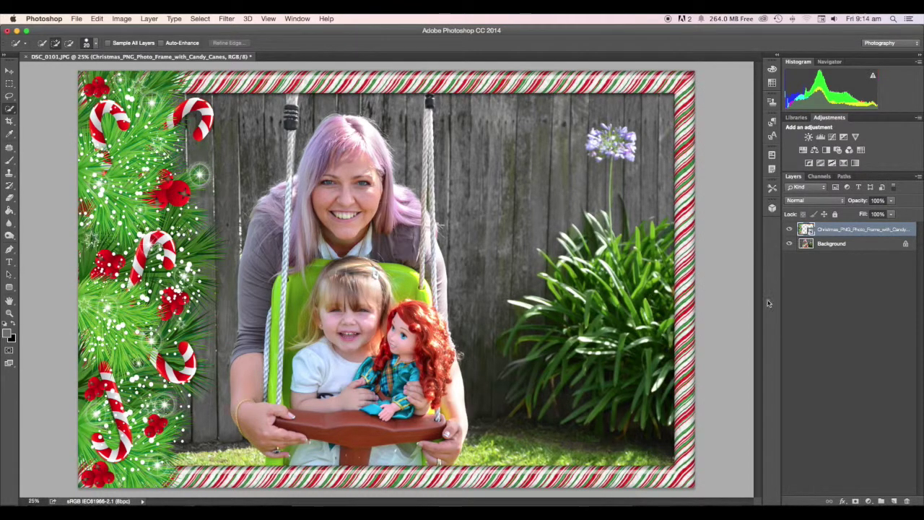
click(790, 229)
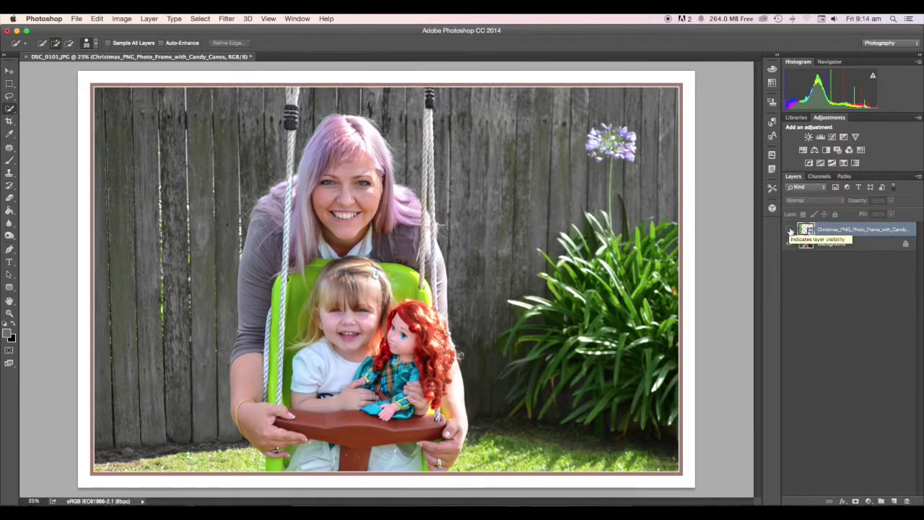
click(789, 230)
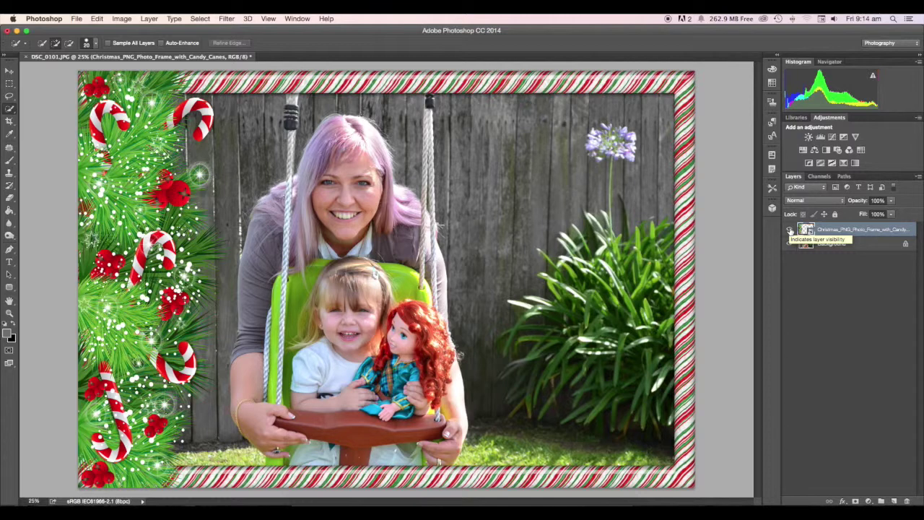
click(790, 230)
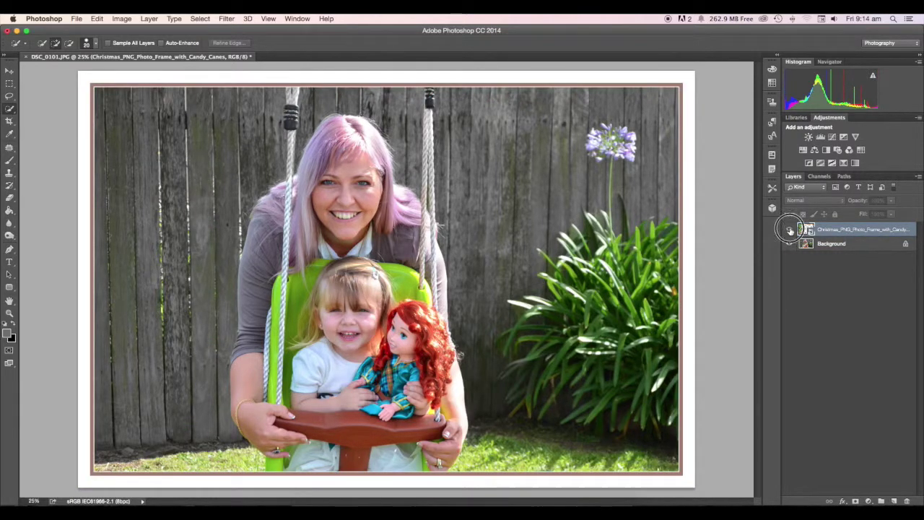
click(790, 230)
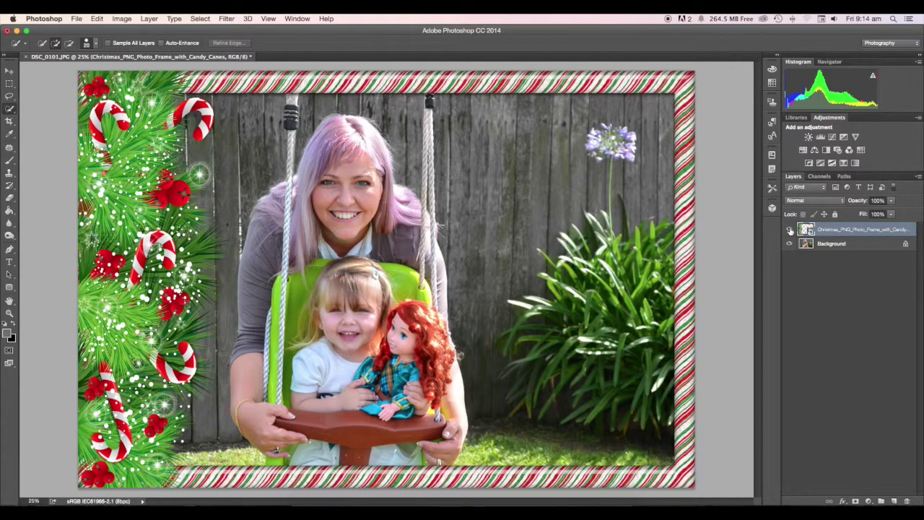